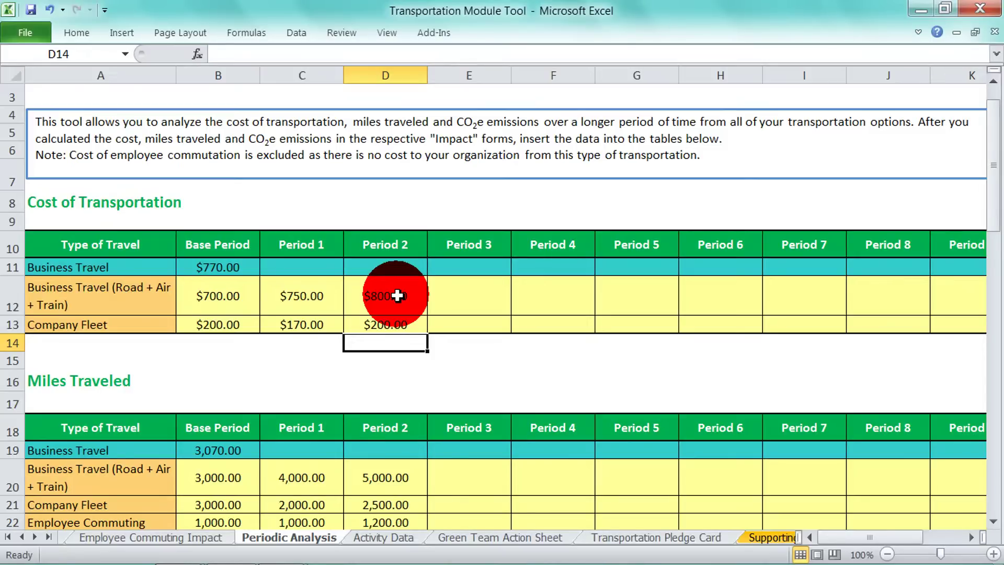
# - Open the Business Travel Impact sheet and examine the TOTALS row for road business travel: miles, cost and CO2e emissions
pyautogui.click(220, 312)
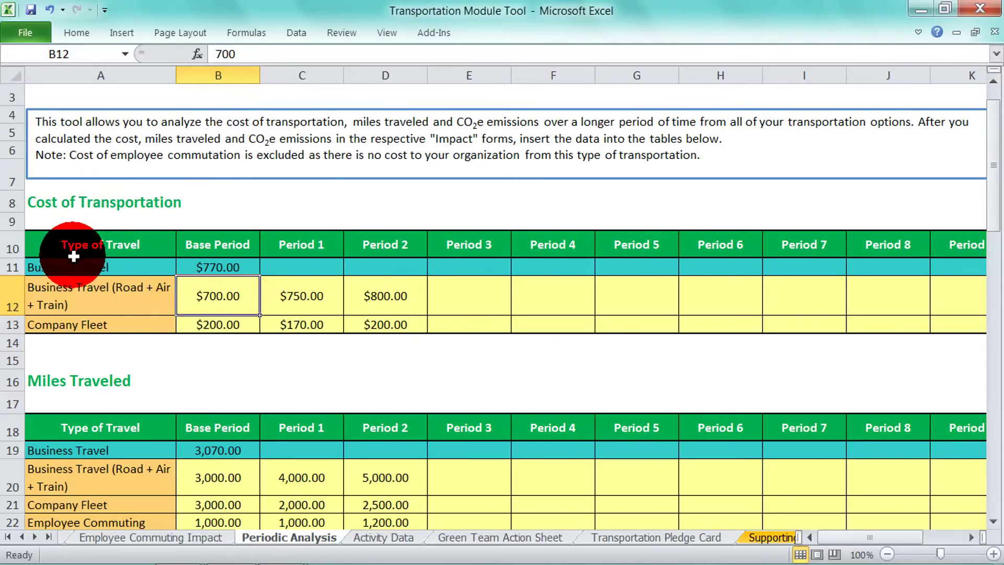
pyautogui.click(9, 537)
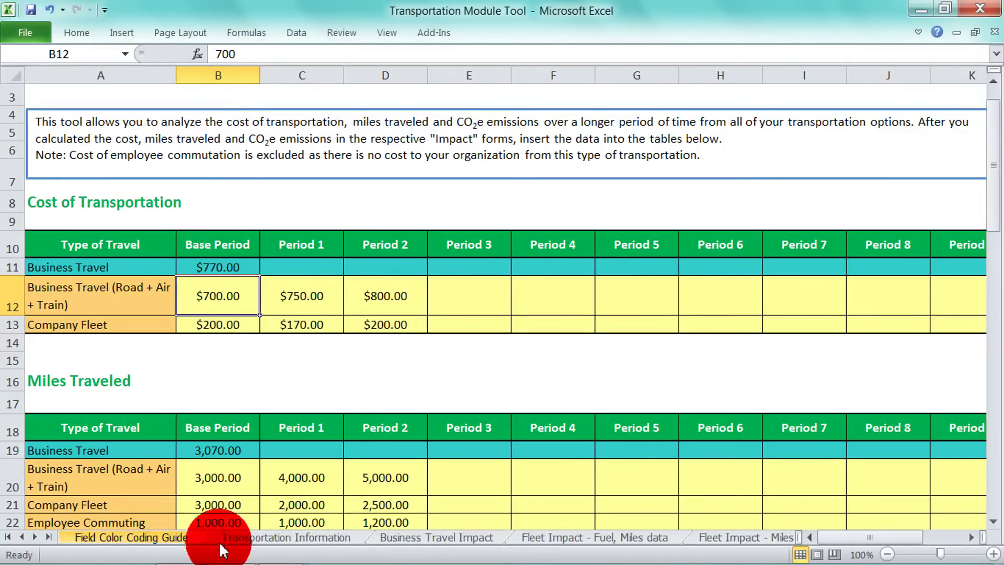
pyautogui.click(409, 533)
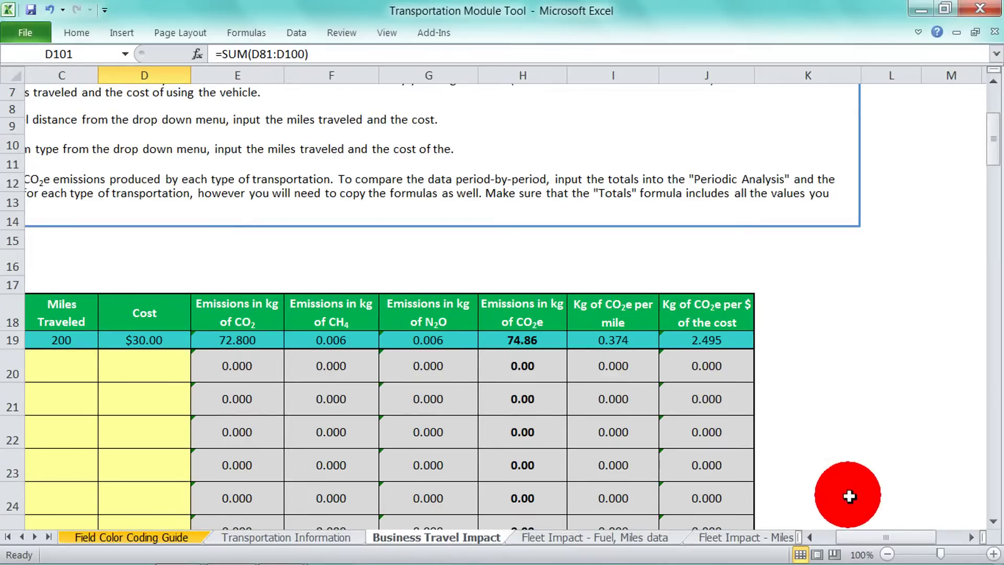
pyautogui.click(829, 537)
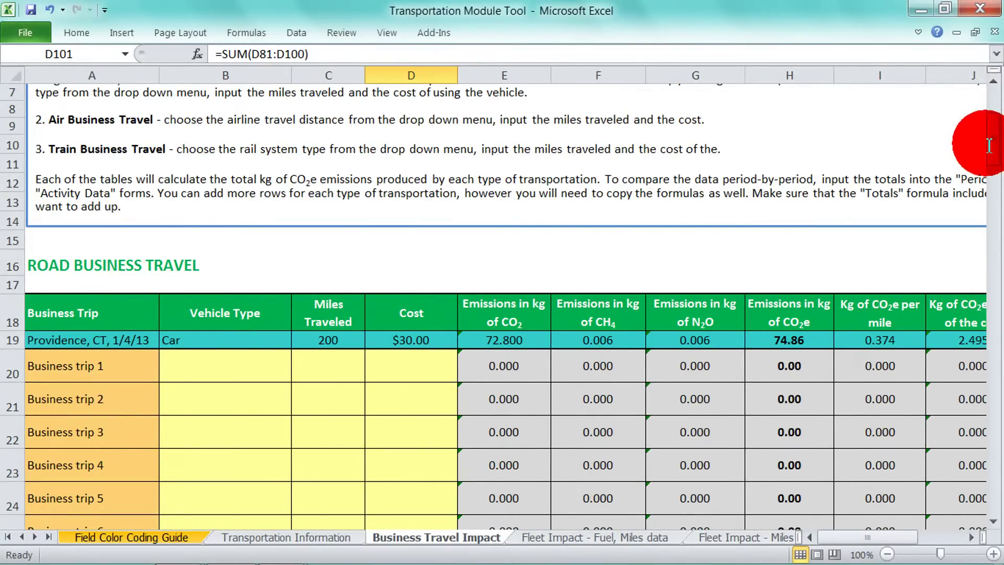
pyautogui.moveTo(990, 137); pyautogui.dragTo(996, 264)
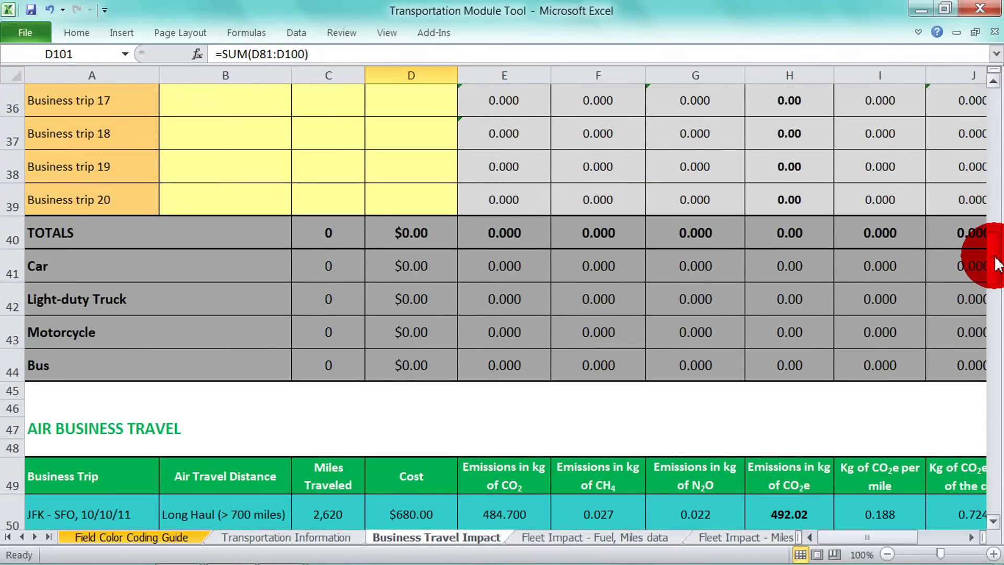
pyautogui.click(12, 233)
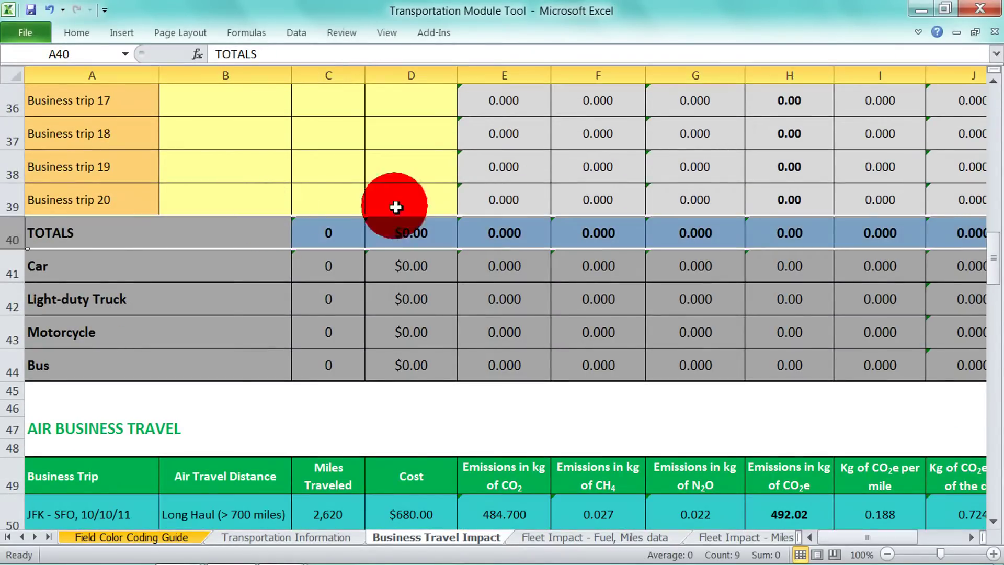
pyautogui.click(419, 229)
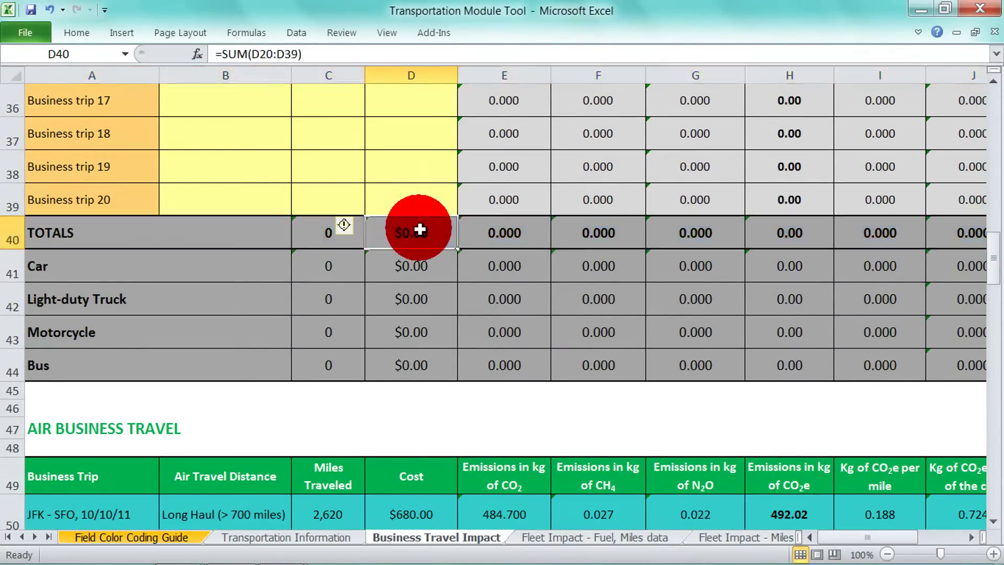
pyautogui.click(317, 235)
pyautogui.click(808, 234)
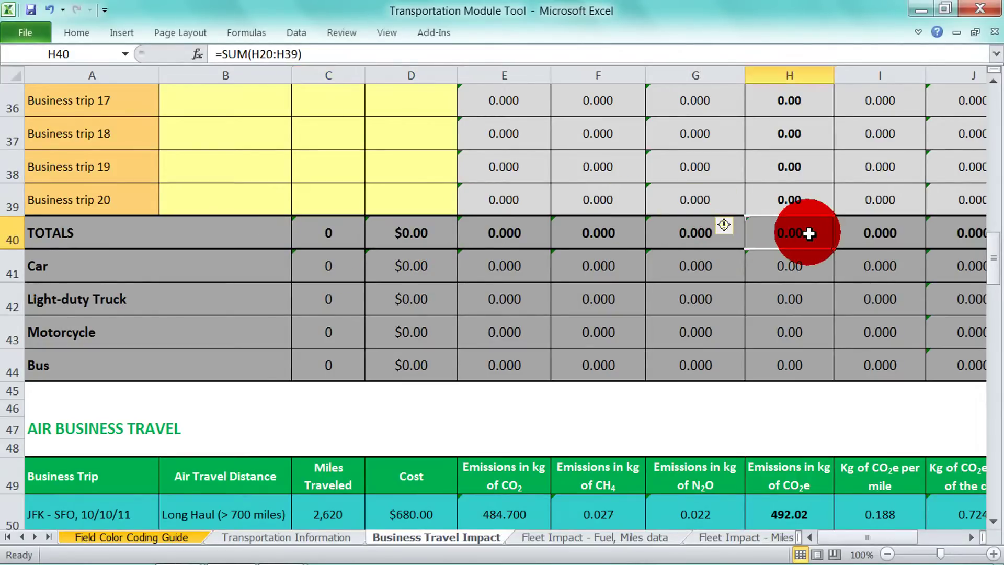
# - Examine the TOTALS rows of the air and rail business travel tables on the Business Travel Impact sheet
pyautogui.moveTo(999, 259); pyautogui.dragTo(998, 363)
pyautogui.click(11, 399)
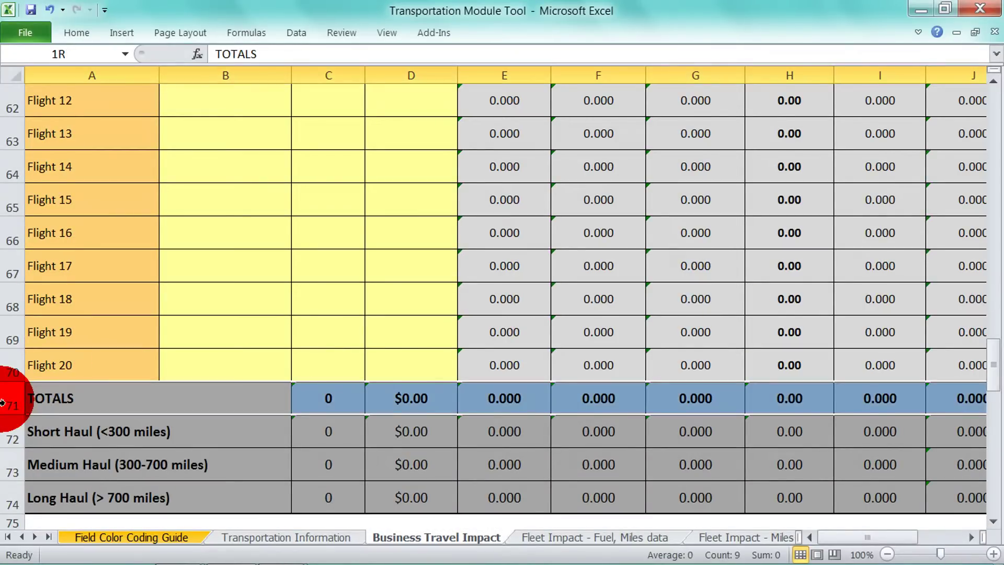
pyautogui.moveTo(996, 364); pyautogui.dragTo(998, 501)
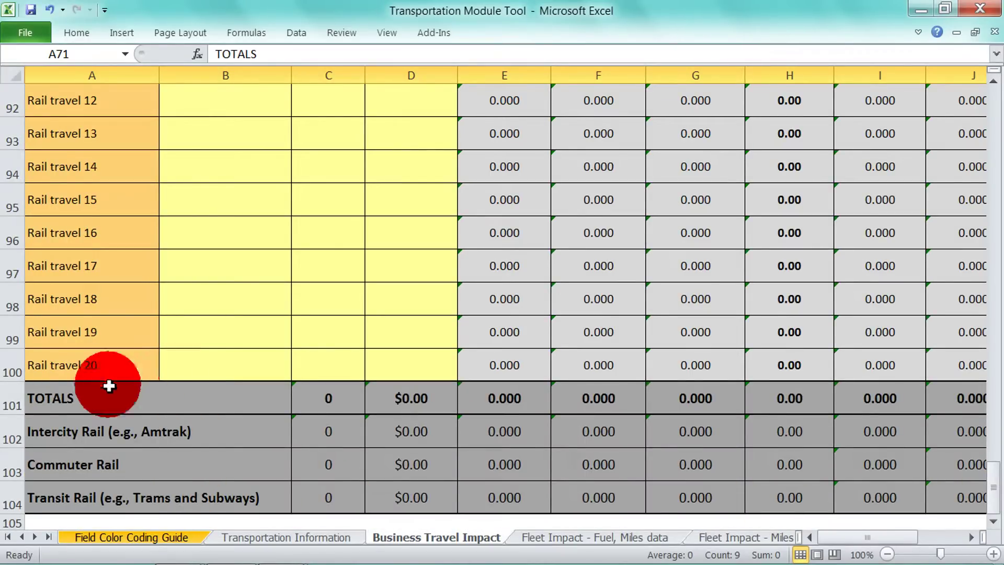
pyautogui.click(3, 399)
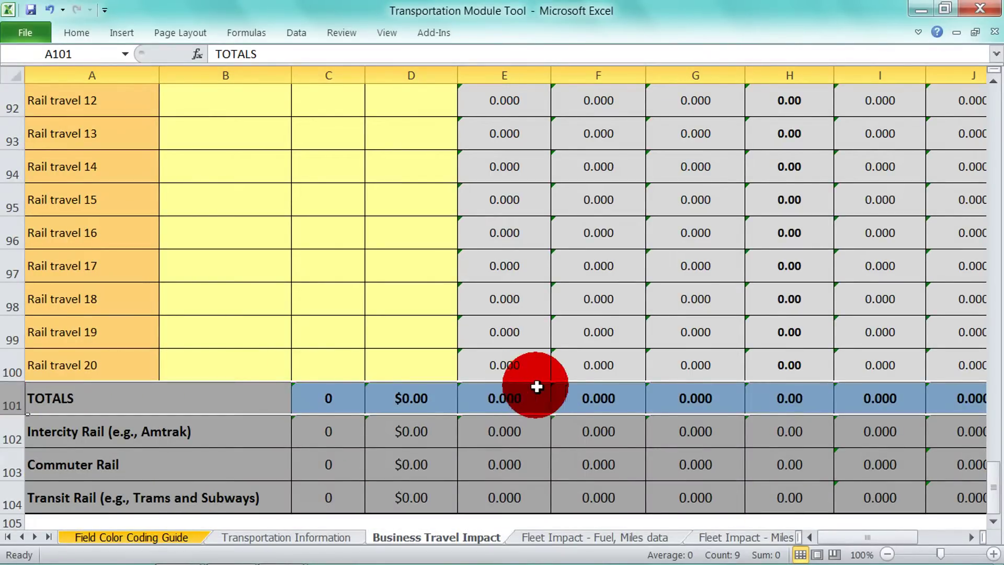
# - Return to the Periodic Analysis sheet and locate the base-period business travel cells for cost, miles and CO2e emissions
pyautogui.click(48, 537)
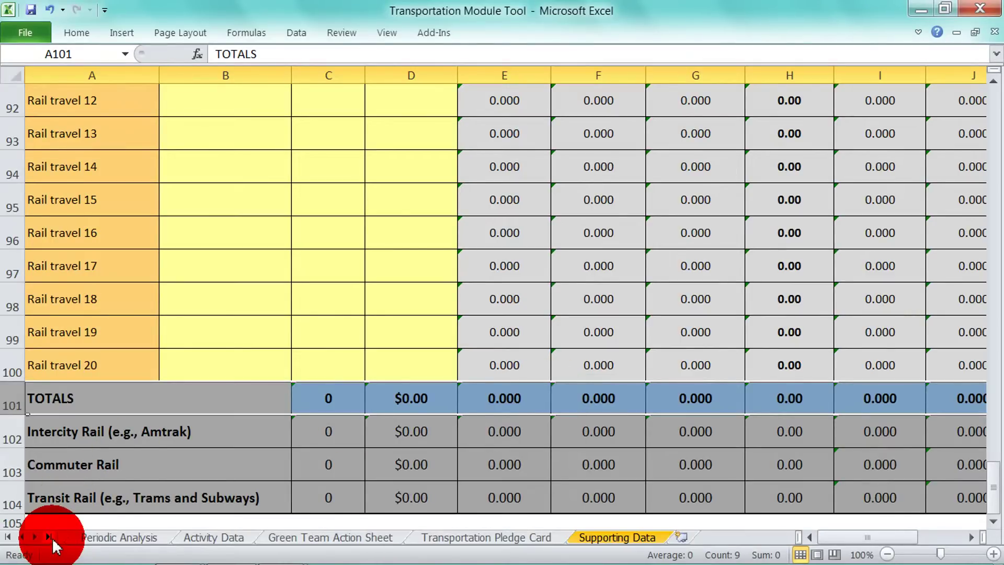
pyautogui.click(141, 538)
pyautogui.click(210, 297)
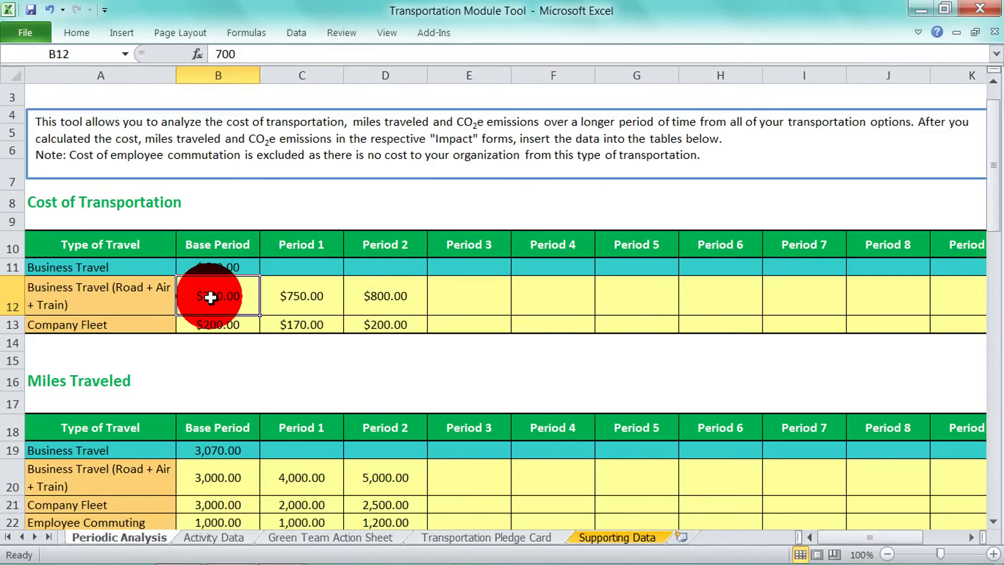
pyautogui.click(217, 477)
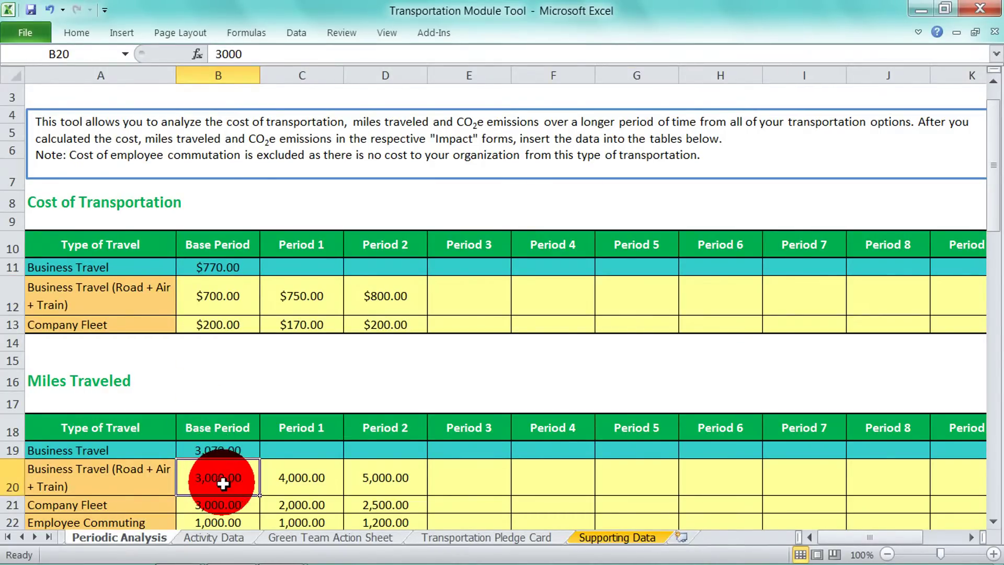
pyautogui.click(999, 226)
pyautogui.moveTo(999, 226); pyautogui.dragTo(987, 253)
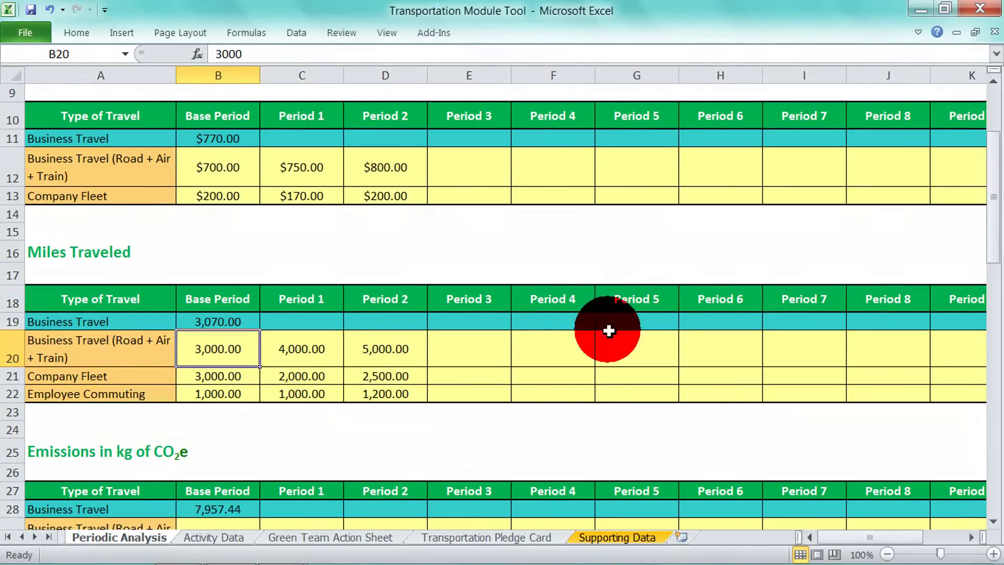
pyautogui.click(231, 522)
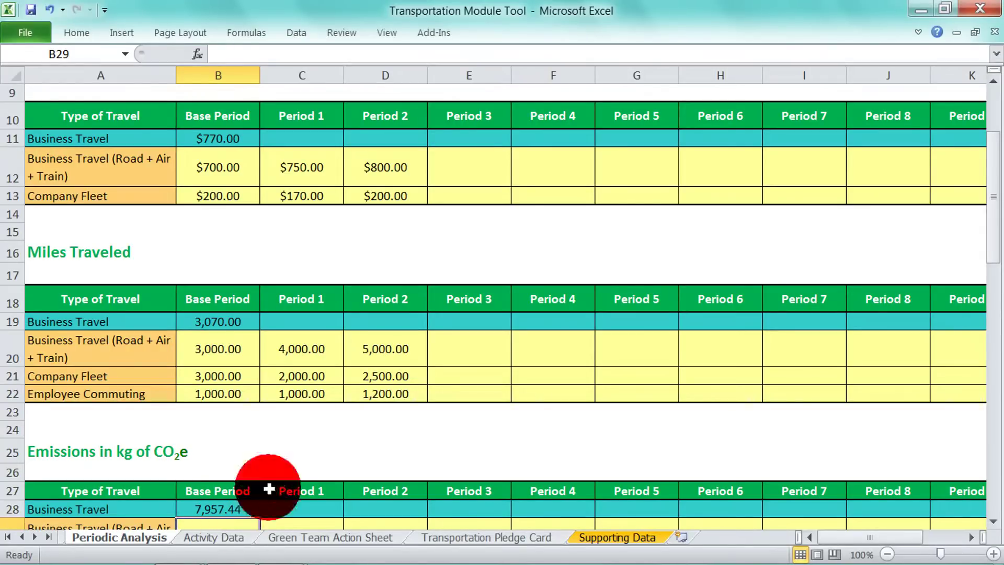
pyautogui.moveTo(986, 247); pyautogui.dragTo(986, 197)
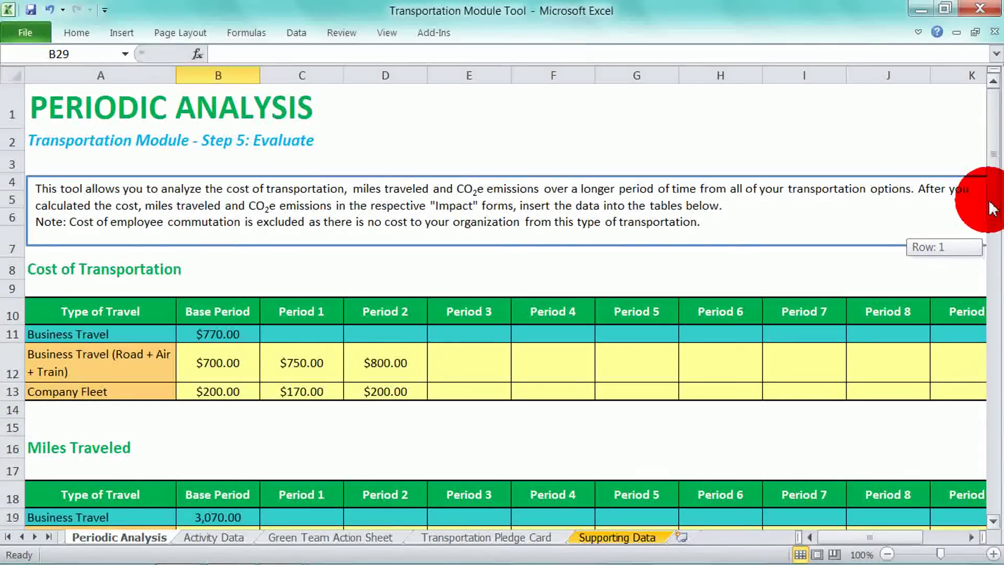
# - For the Company Fleet row, open the Fleet Impact - Fuel, Miles data sheet and examine its TOTALS row, including fuel cost
pyautogui.click(134, 393)
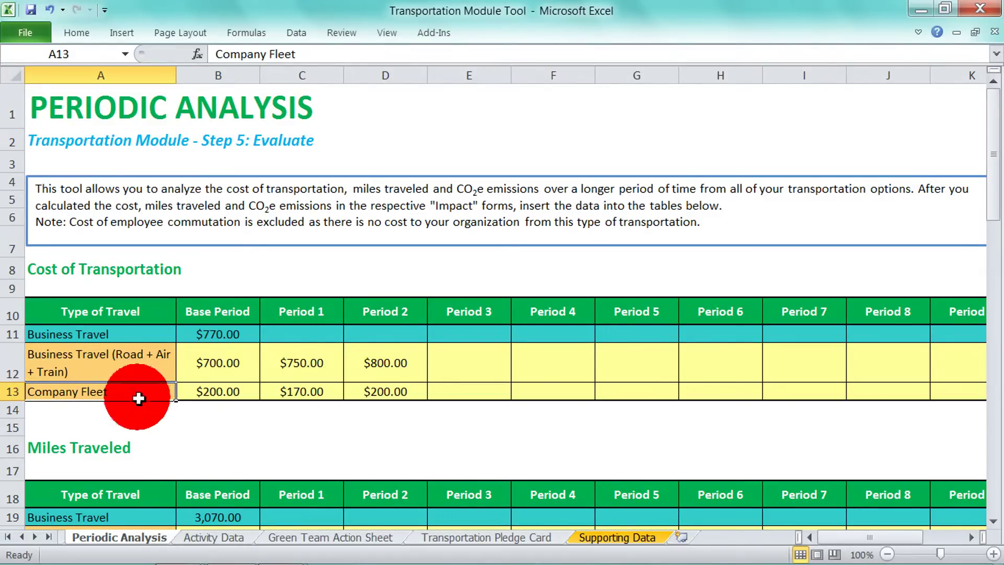
pyautogui.click(22, 537)
pyautogui.click(22, 537)
pyautogui.click(22, 537)
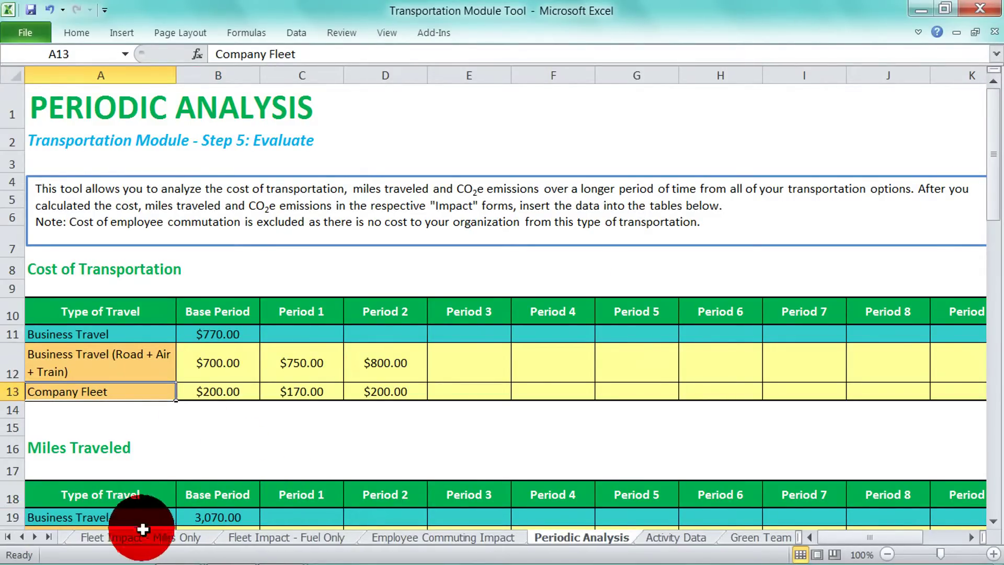
pyautogui.click(23, 537)
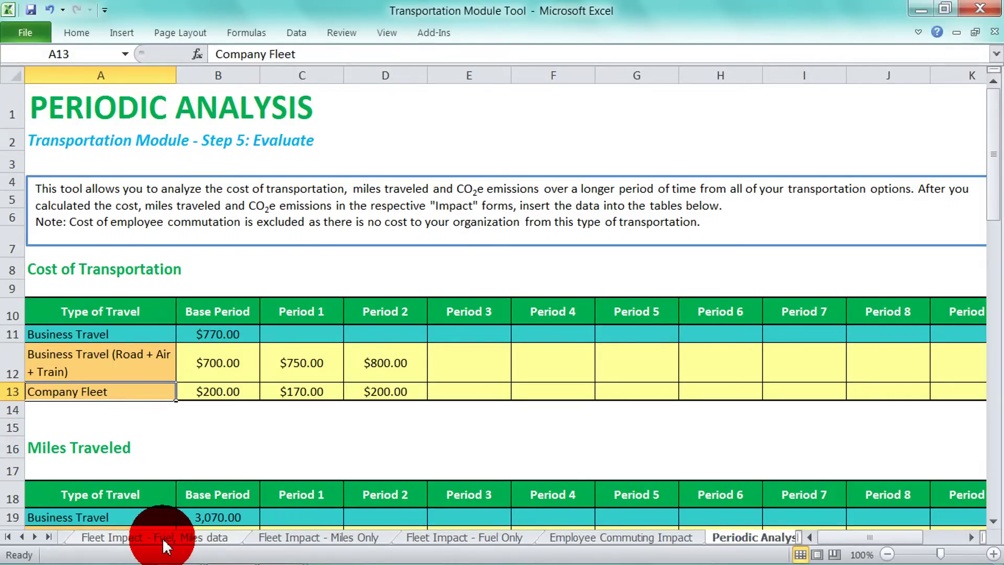
pyautogui.click(178, 538)
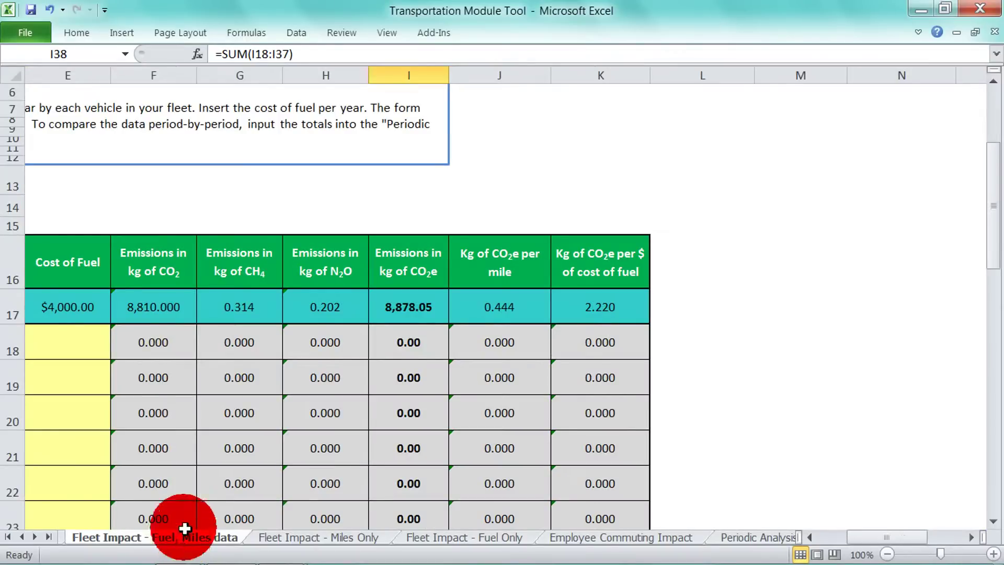
pyautogui.moveTo(878, 537); pyautogui.dragTo(767, 535)
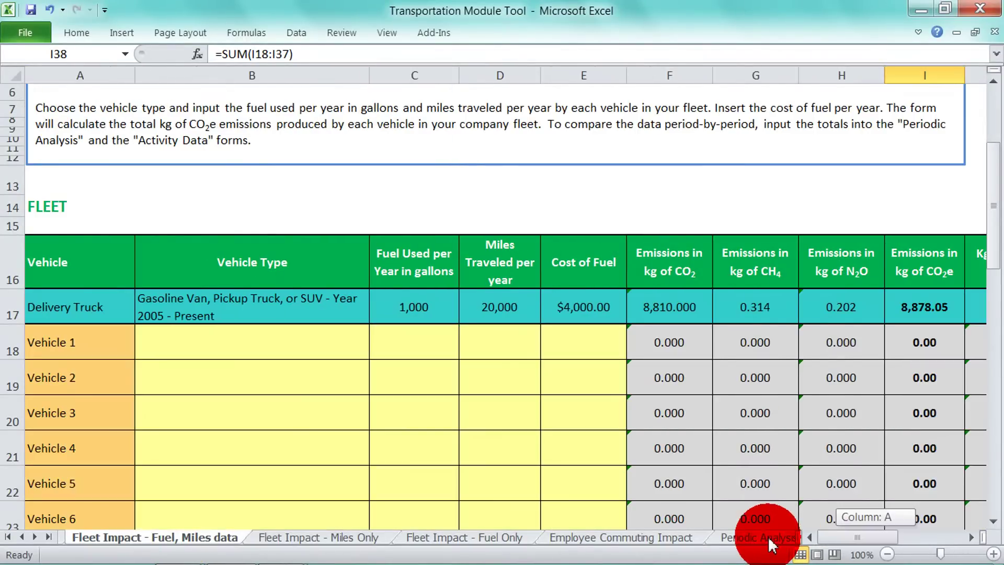
pyautogui.moveTo(993, 175); pyautogui.dragTo(992, 428)
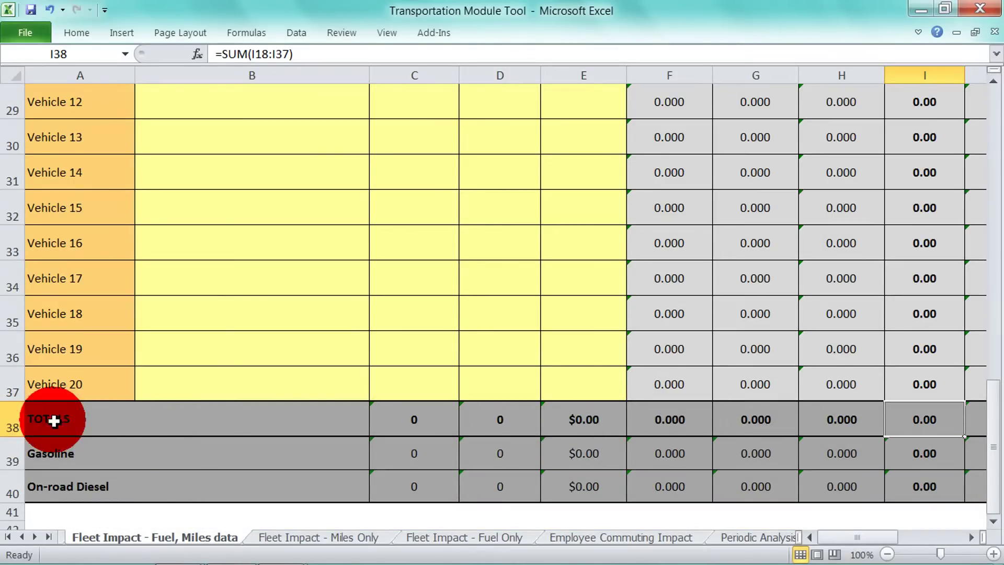
pyautogui.click(12, 418)
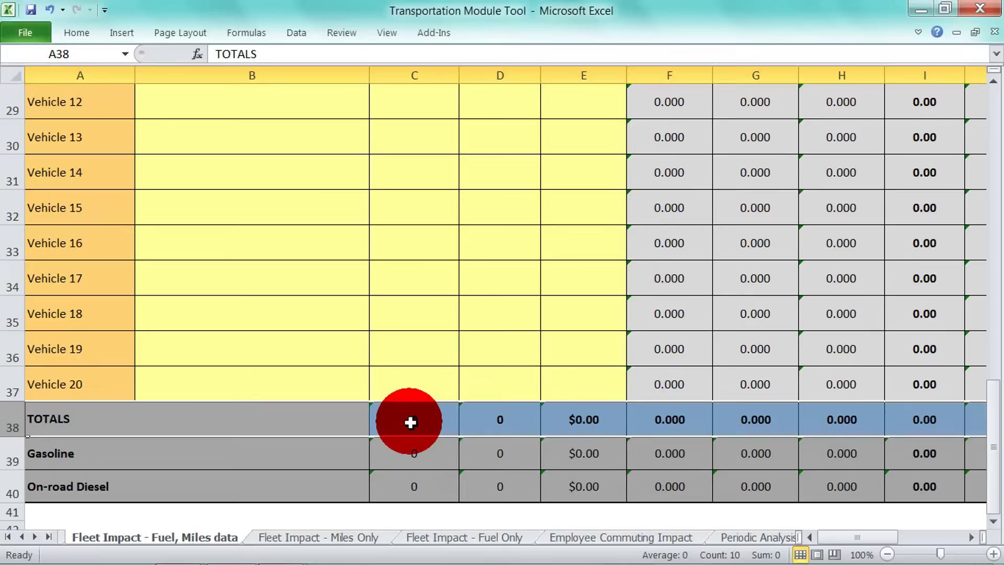
pyautogui.moveTo(995, 431); pyautogui.dragTo(993, 426)
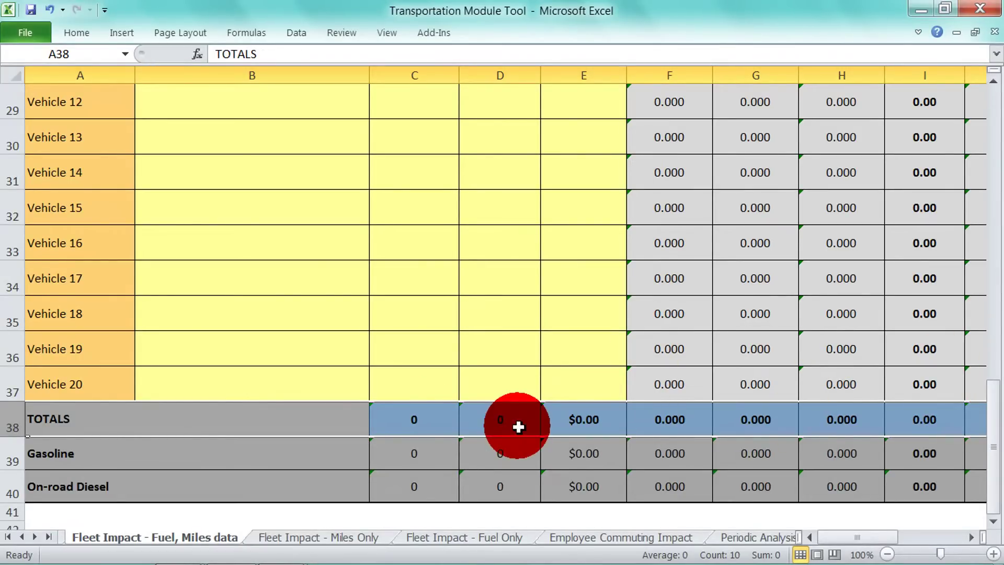
pyautogui.moveTo(518, 421); pyautogui.dragTo(591, 422)
pyautogui.click(591, 422)
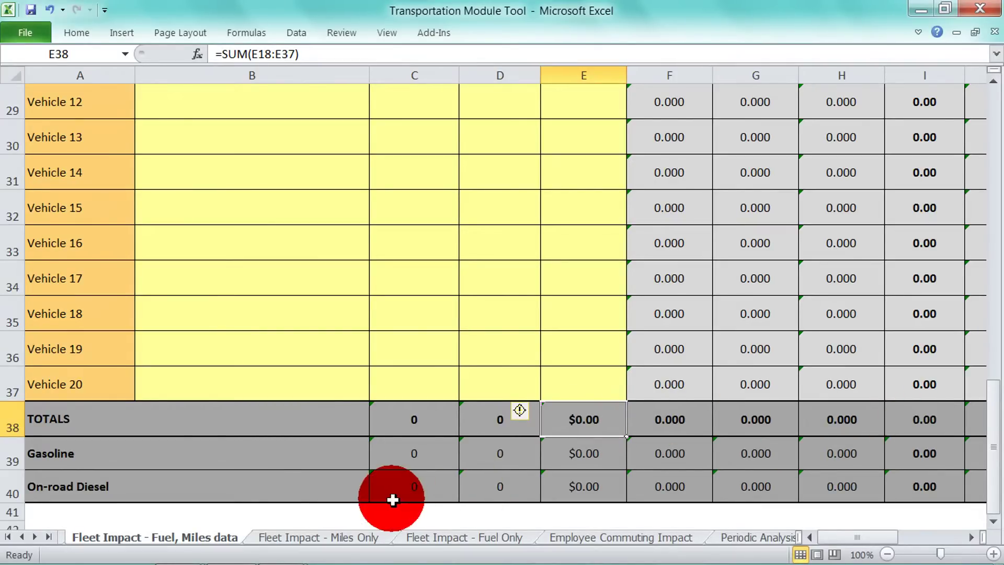
# - Return to the Periodic Analysis sheet and locate the base-period Company Fleet cells in the cost, miles and emissions tables
pyautogui.click(47, 537)
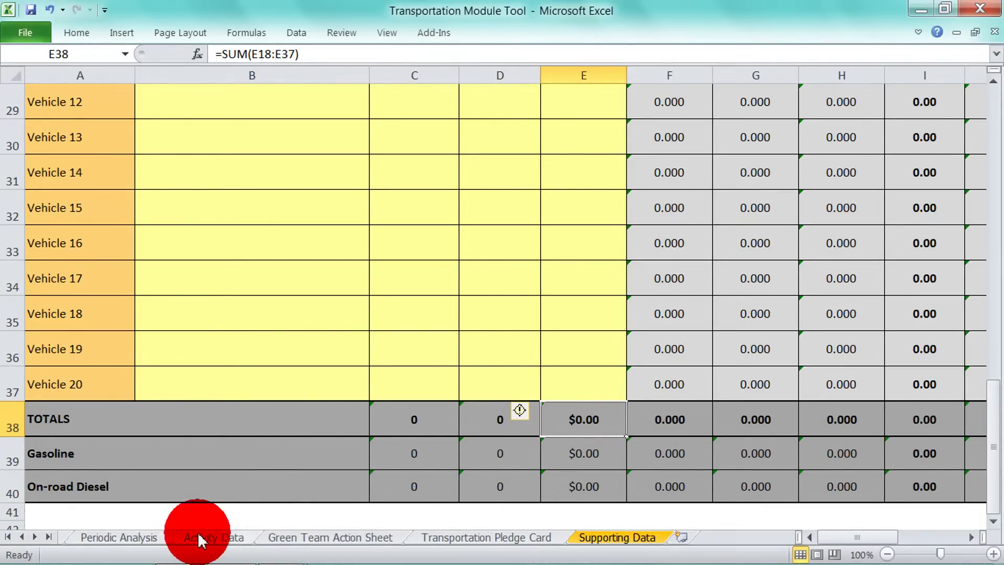
pyautogui.click(130, 534)
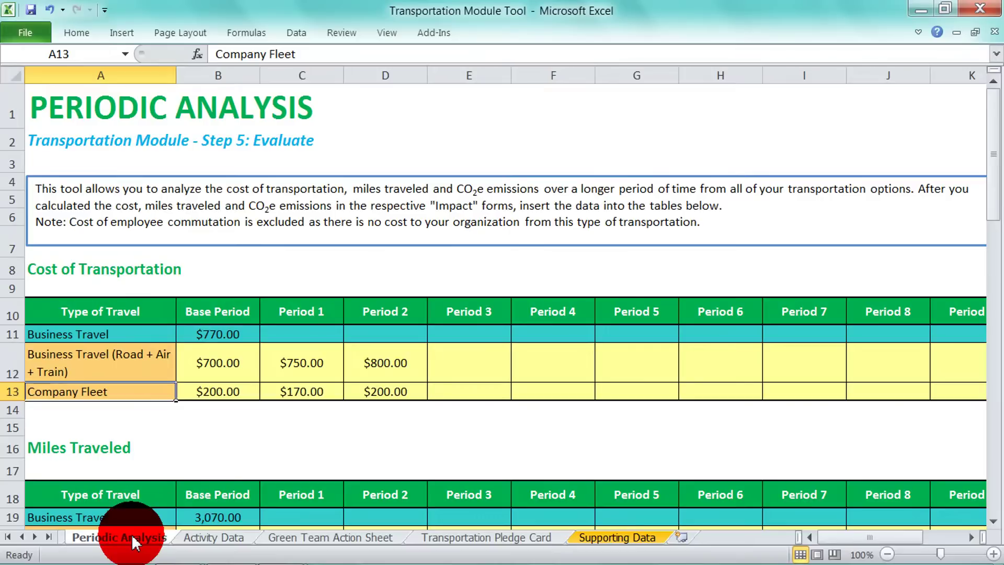
pyautogui.click(233, 398)
pyautogui.moveTo(992, 152); pyautogui.dragTo(900, 228)
pyautogui.moveTo(217, 262); pyautogui.dragTo(210, 439)
pyautogui.click(210, 440)
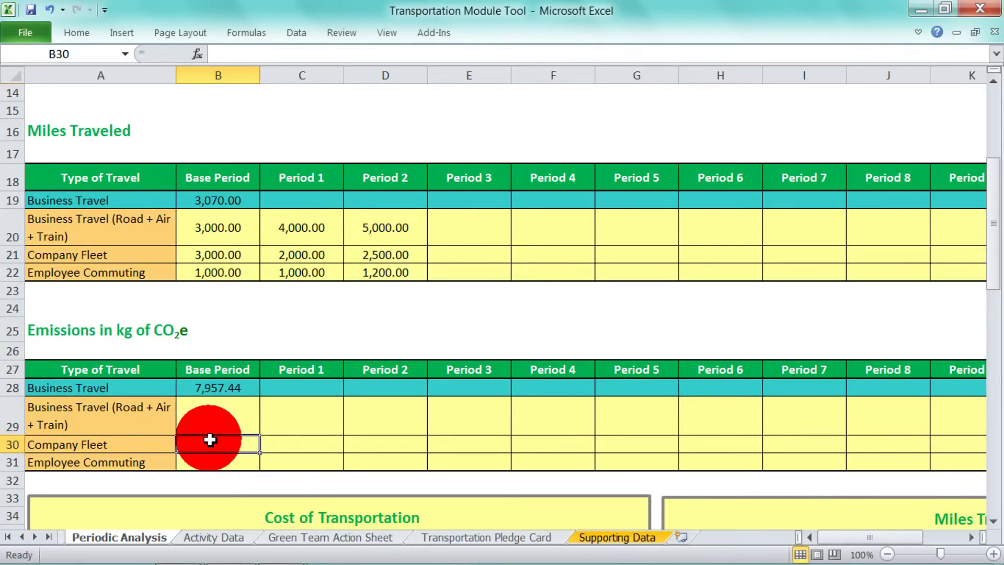
# - Open the Employee Commuting Impact sheet and examine the row of totals estimated for all company employees
pyautogui.click(23, 539)
pyautogui.click(85, 538)
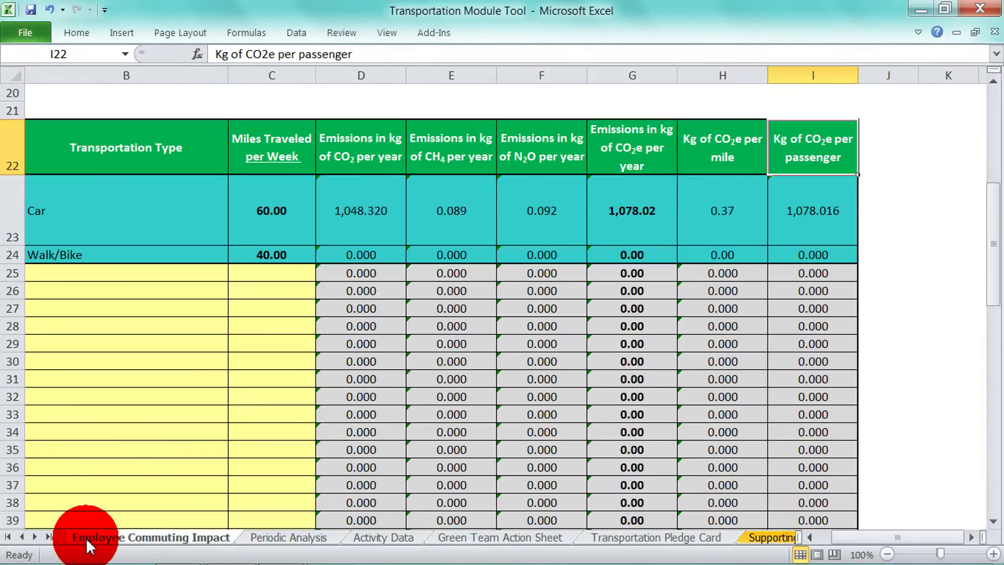
pyautogui.moveTo(993, 246); pyautogui.dragTo(965, 493)
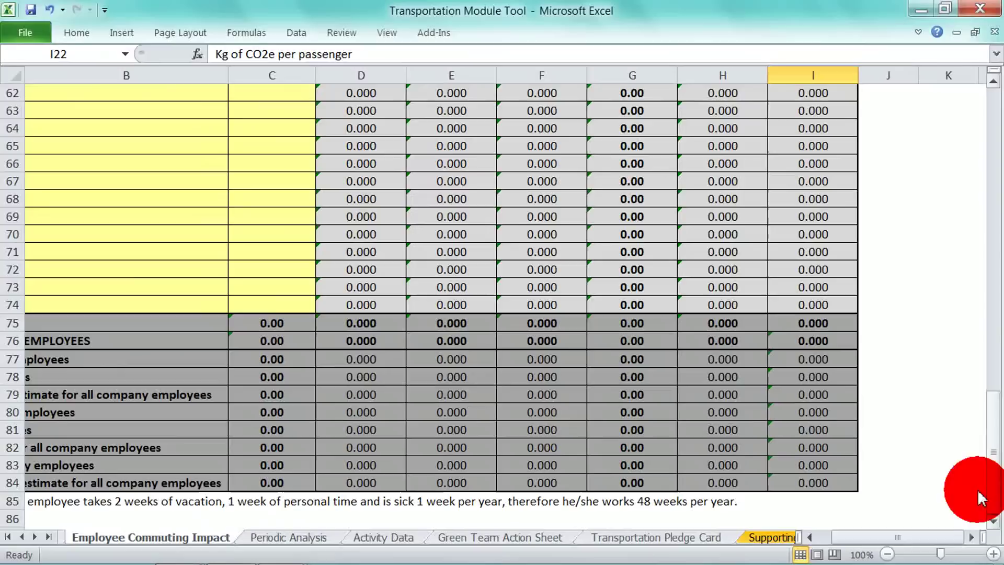
pyautogui.moveTo(896, 533); pyautogui.dragTo(819, 551)
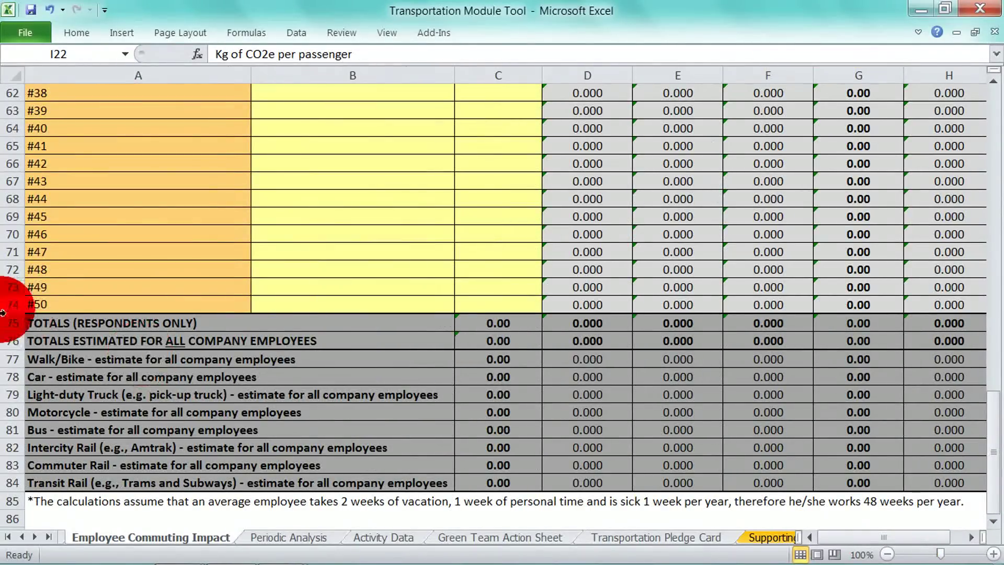
pyautogui.click(2, 340)
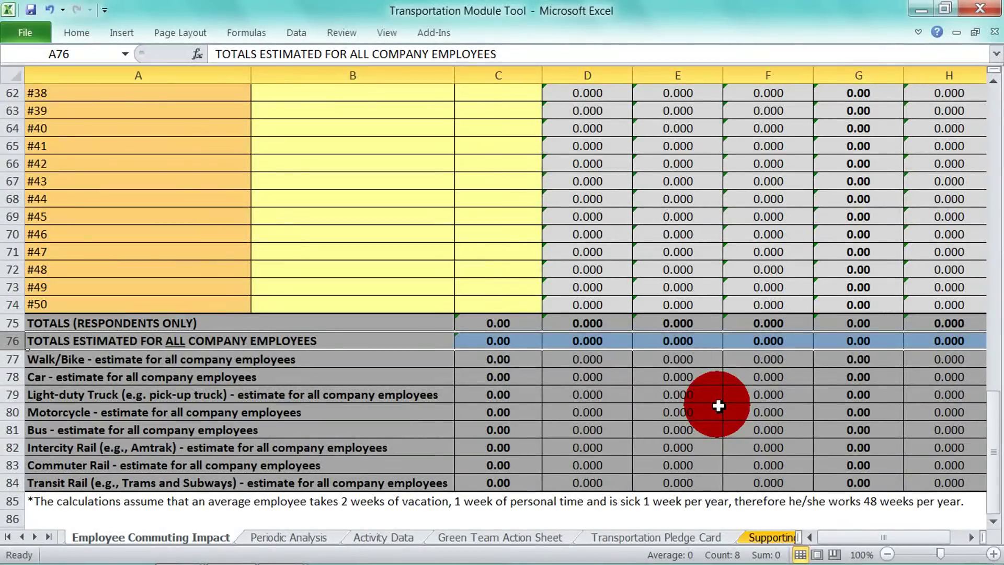
# - Return to the Periodic Analysis sheet and review the Miles Traveled and Cost of Transportation tables from the base period through Period 9
pyautogui.click(269, 539)
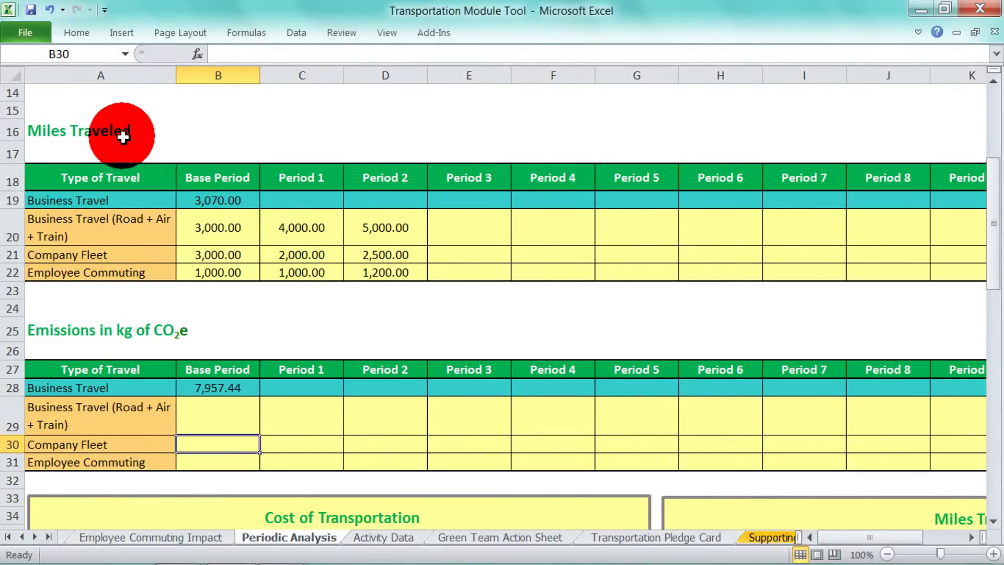
pyautogui.click(987, 270)
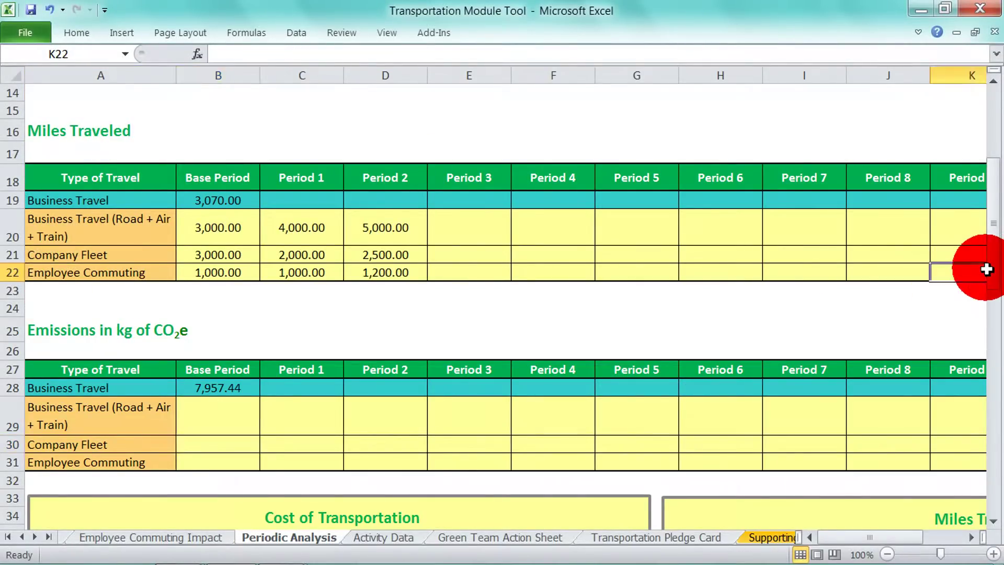
pyautogui.scroll(5, 979, 261)
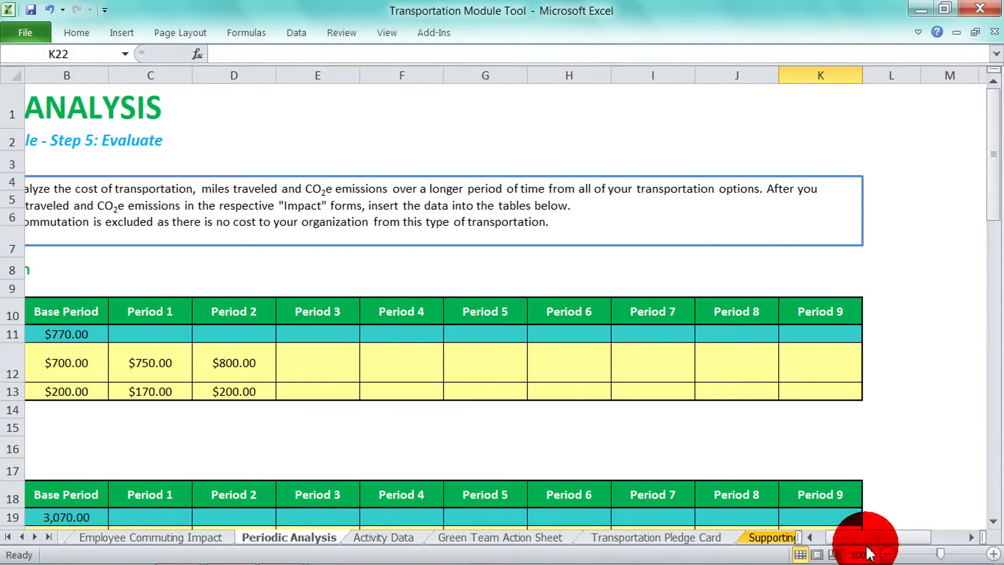
pyautogui.moveTo(870, 538); pyautogui.dragTo(762, 538)
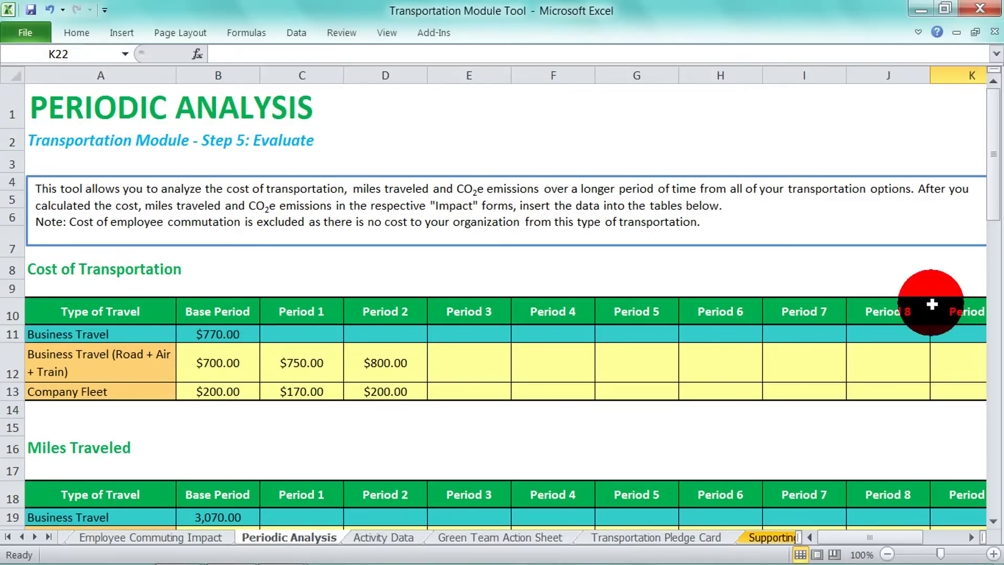
# - Examine the Cost of Transportation, Miles Traveled and Emissions in kg of CO2e charts below the Periodic Analysis tables
pyautogui.moveTo(999, 195); pyautogui.dragTo(996, 340)
pyautogui.click(339, 358)
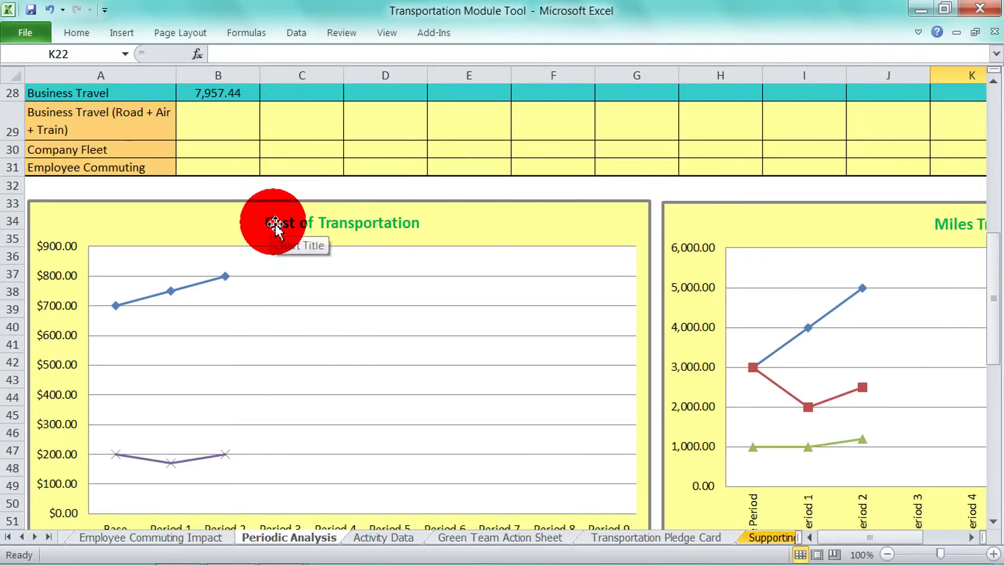
pyautogui.moveTo(997, 271); pyautogui.dragTo(997, 291)
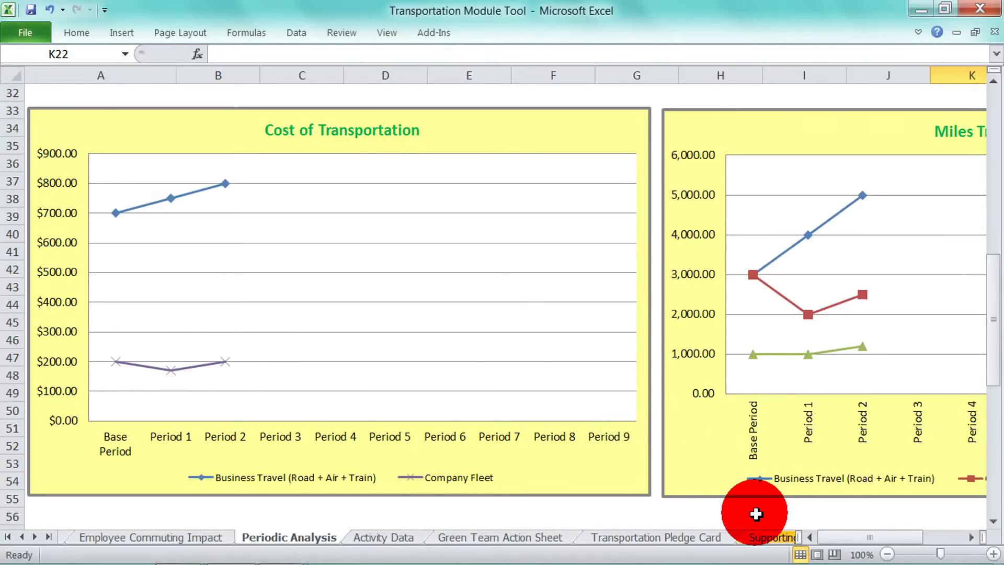
pyautogui.moveTo(851, 538); pyautogui.dragTo(869, 538)
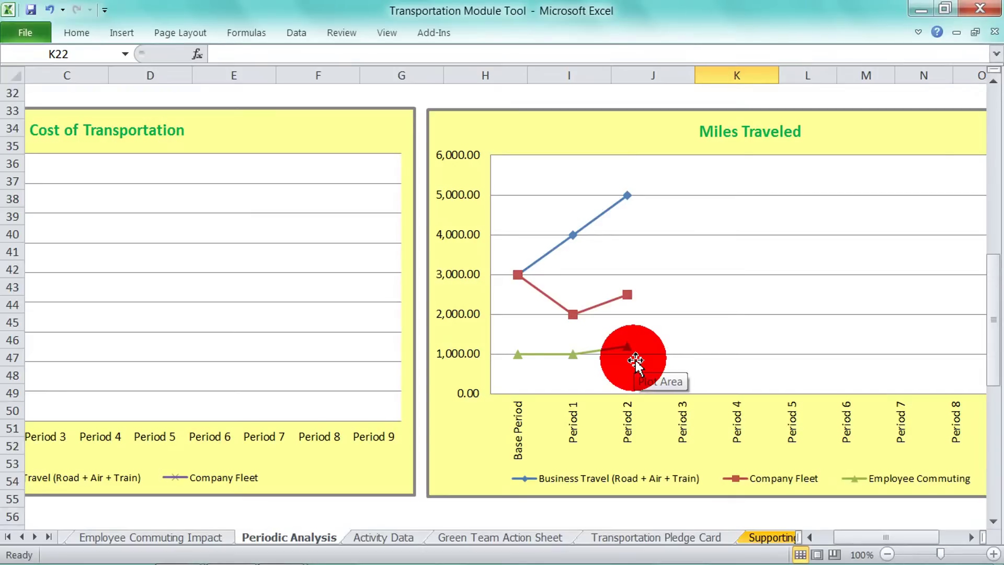
pyautogui.moveTo(994, 285); pyautogui.dragTo(999, 395)
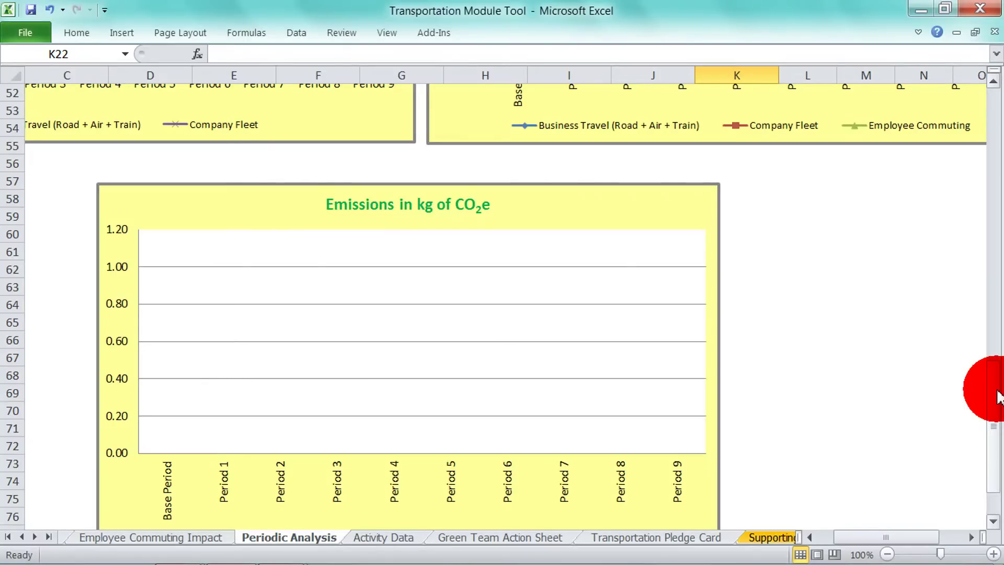
# - Open the Activity Data sheet and examine its tables for kg of CO2e per mile, per dollar and per passenger
pyautogui.click(377, 538)
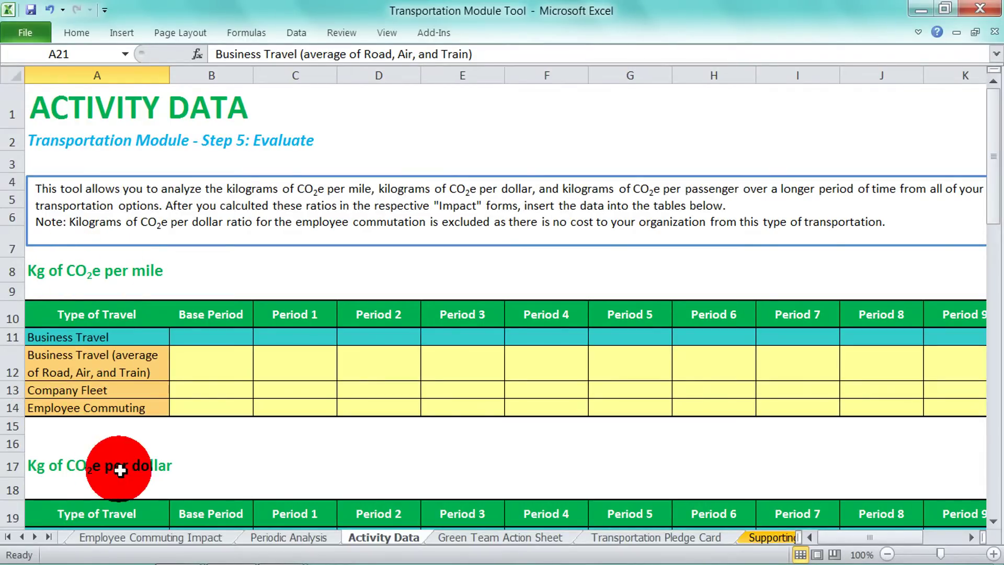
pyautogui.moveTo(996, 193); pyautogui.dragTo(999, 240)
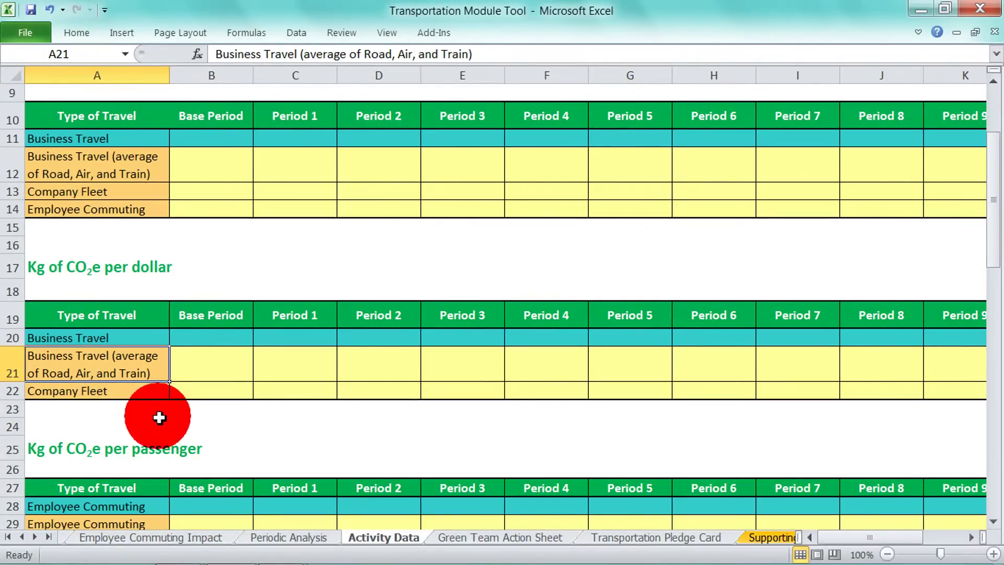
pyautogui.click(126, 449)
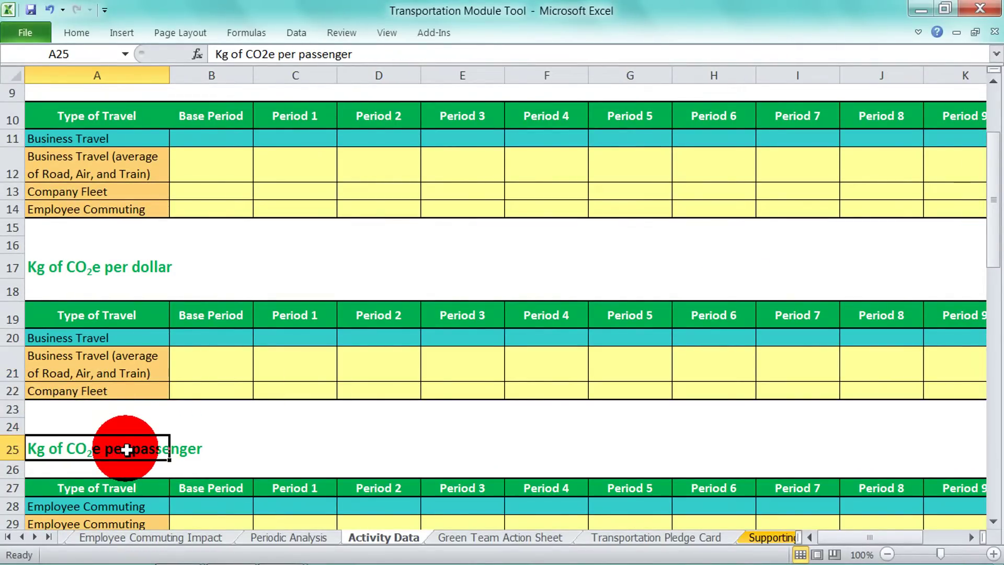
pyautogui.moveTo(993, 213); pyautogui.dragTo(998, 204)
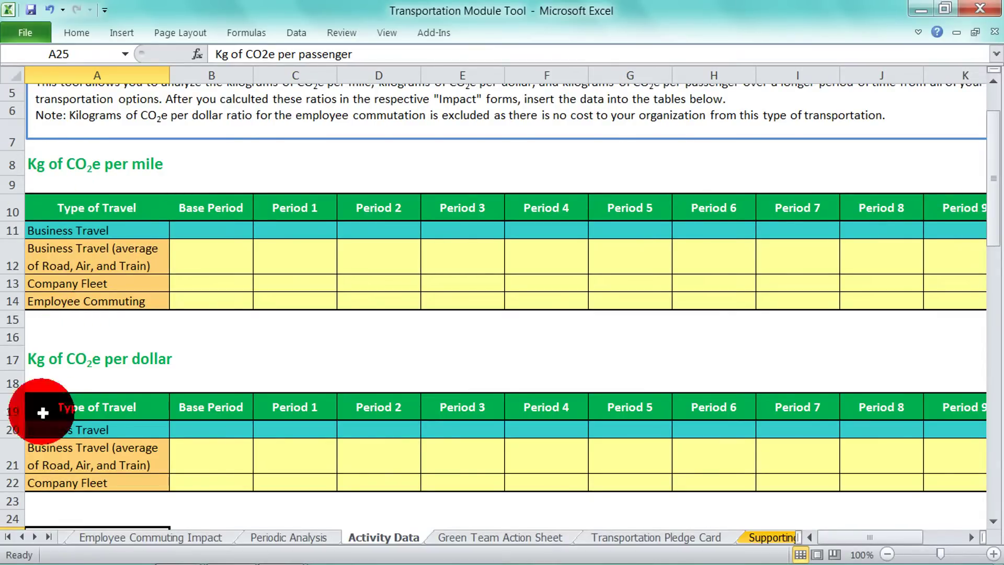
# - Open the Business Travel Impact sheet and locate the road travel columns for kg of CO2e per mile and per $ of the cost
pyautogui.click(9, 537)
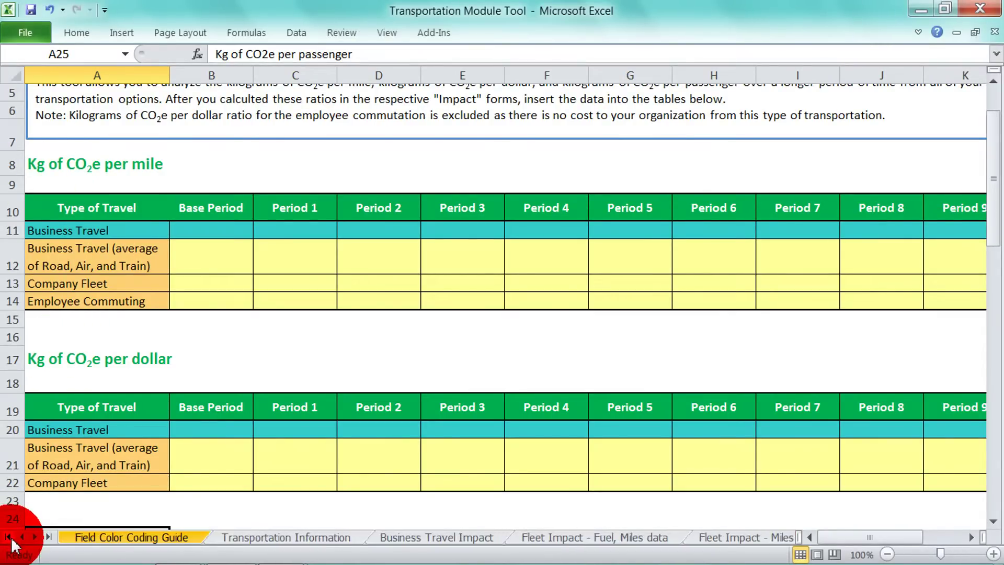
pyautogui.click(396, 539)
pyautogui.moveTo(998, 454); pyautogui.dragTo(996, 135)
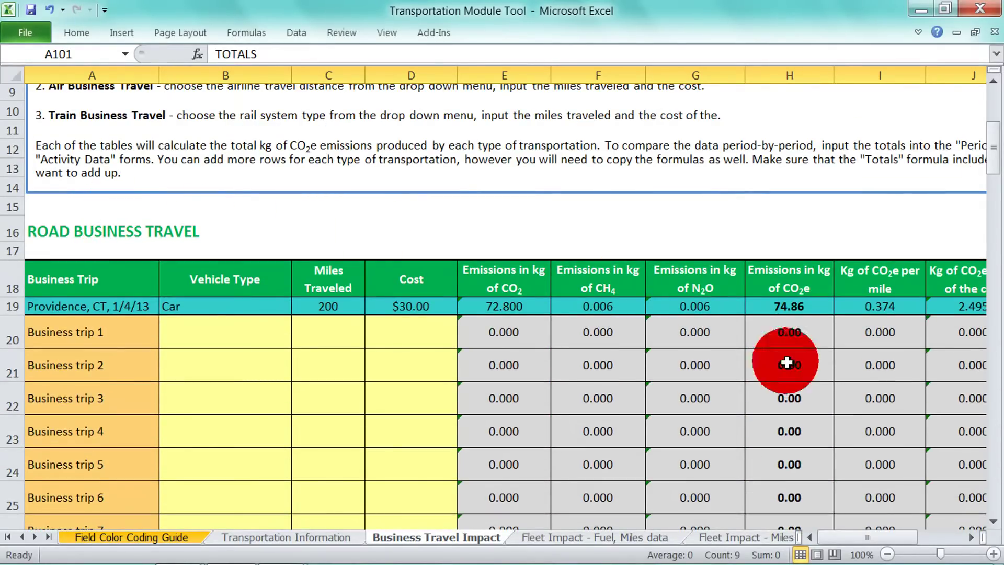
pyautogui.moveTo(858, 534); pyautogui.dragTo(872, 539)
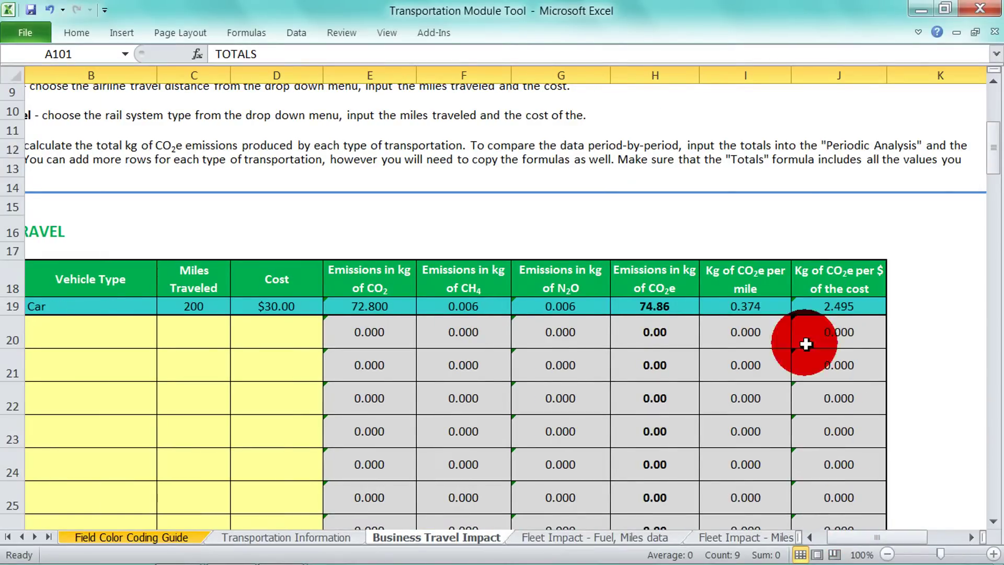
pyautogui.click(735, 295)
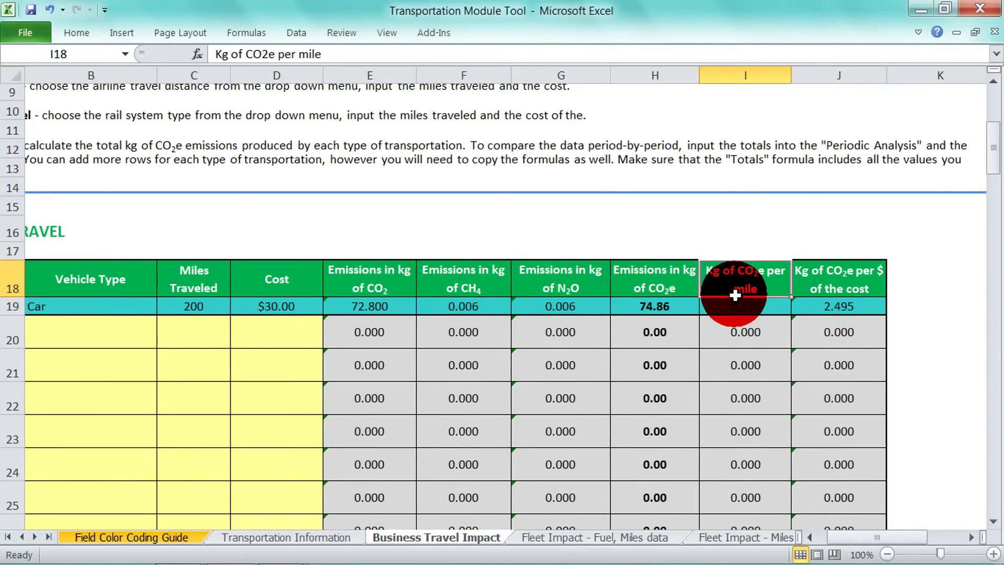
pyautogui.click(861, 286)
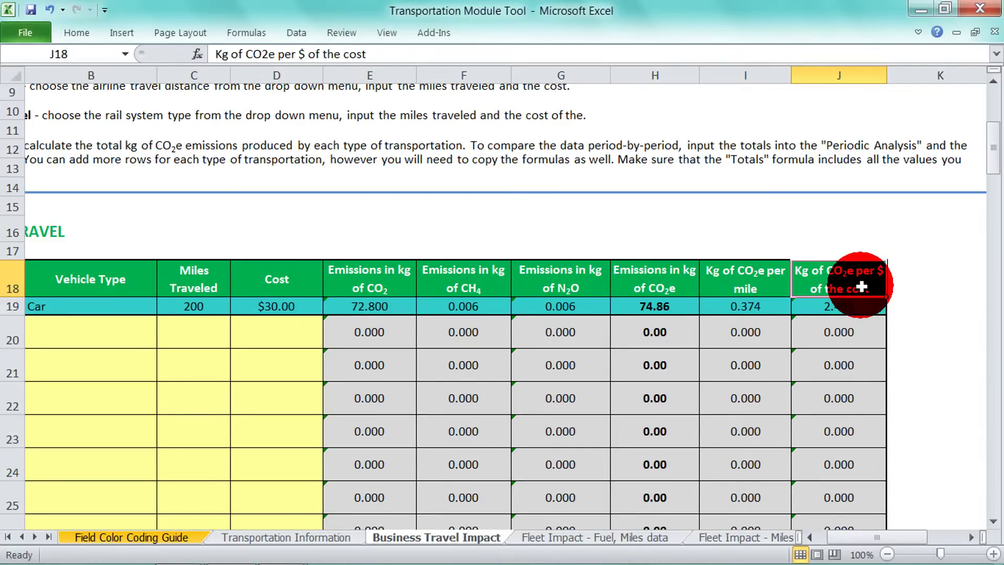
# - On the Fleet Impact - Fuel, Miles data sheet, locate the kg of CO2e per mile and per $ of fuel cost columns and their totals
pyautogui.click(547, 532)
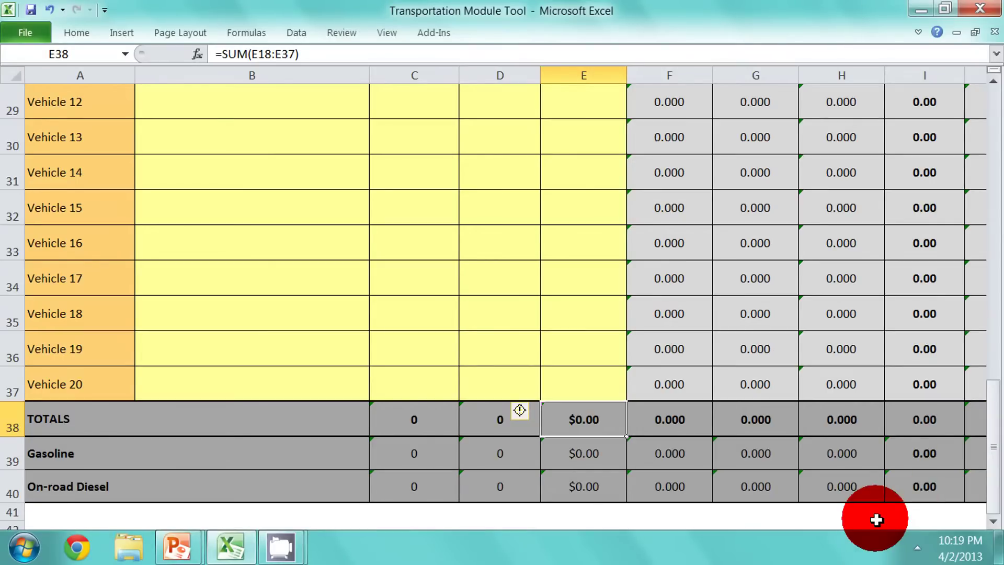
pyautogui.moveTo(874, 534); pyautogui.dragTo(932, 535)
pyautogui.moveTo(998, 496); pyautogui.dragTo(987, 352)
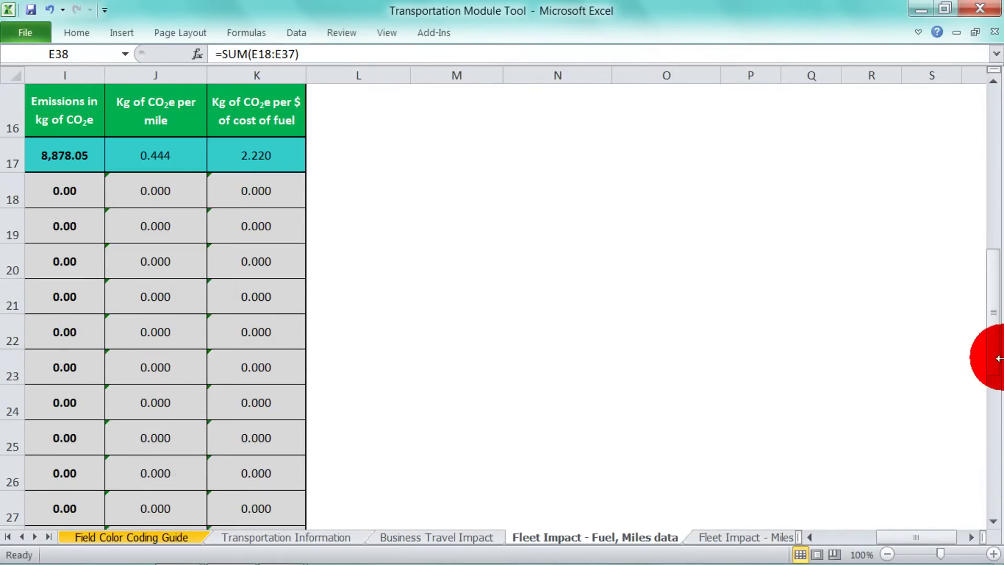
pyautogui.click(178, 126)
pyautogui.click(246, 126)
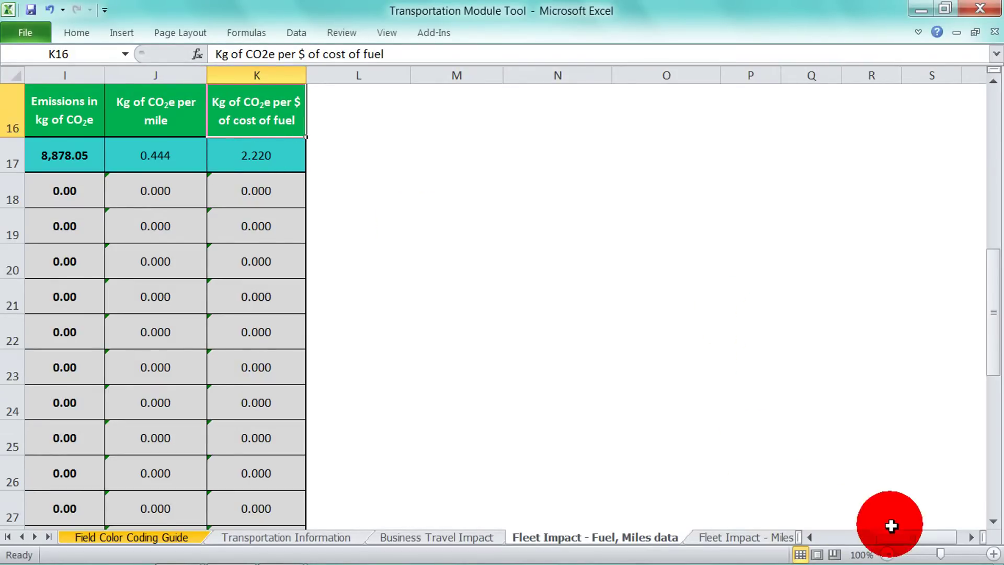
pyautogui.moveTo(992, 345); pyautogui.dragTo(996, 490)
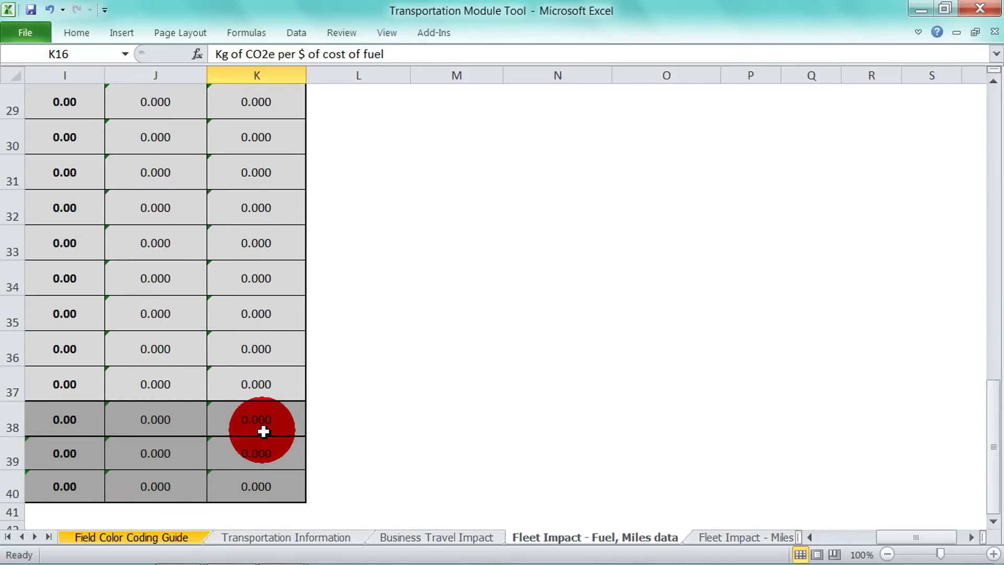
# - Open the Employee Commuting Impact sheet and locate the columns for kg of CO2e per mile and per passenger
pyautogui.click(48, 536)
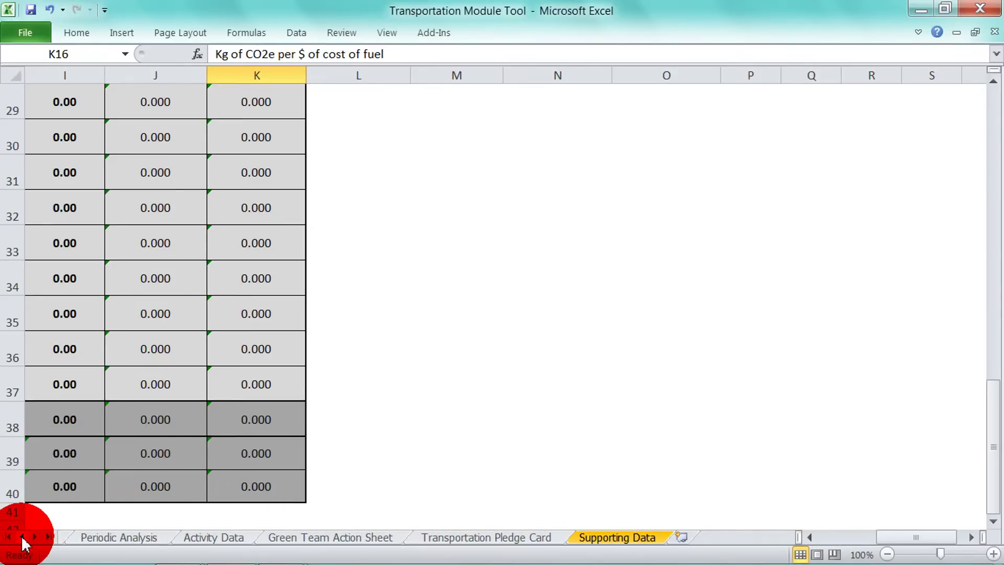
pyautogui.click(21, 536)
pyautogui.click(133, 539)
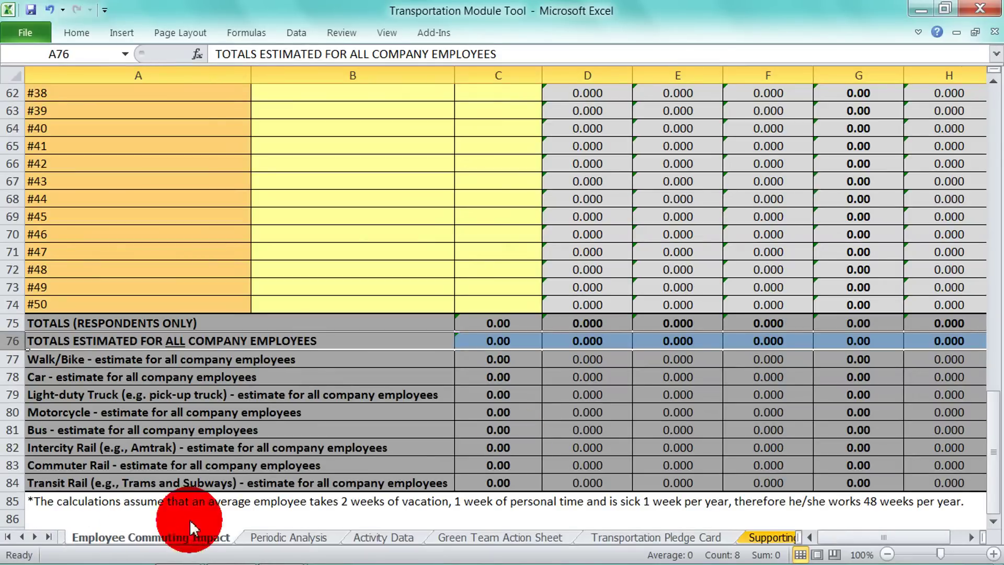
pyautogui.moveTo(907, 535); pyautogui.dragTo(932, 531)
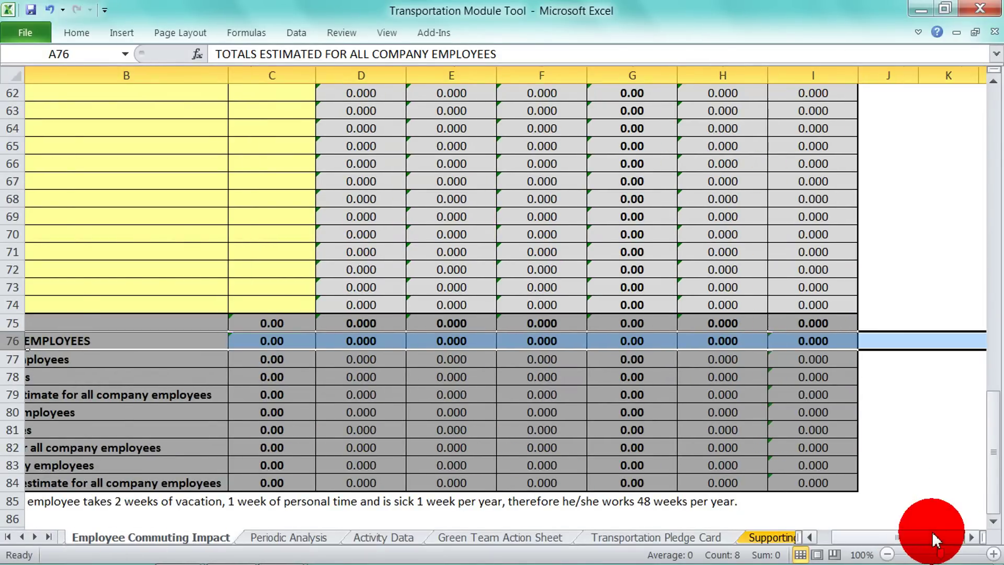
pyautogui.moveTo(993, 474); pyautogui.dragTo(999, 287)
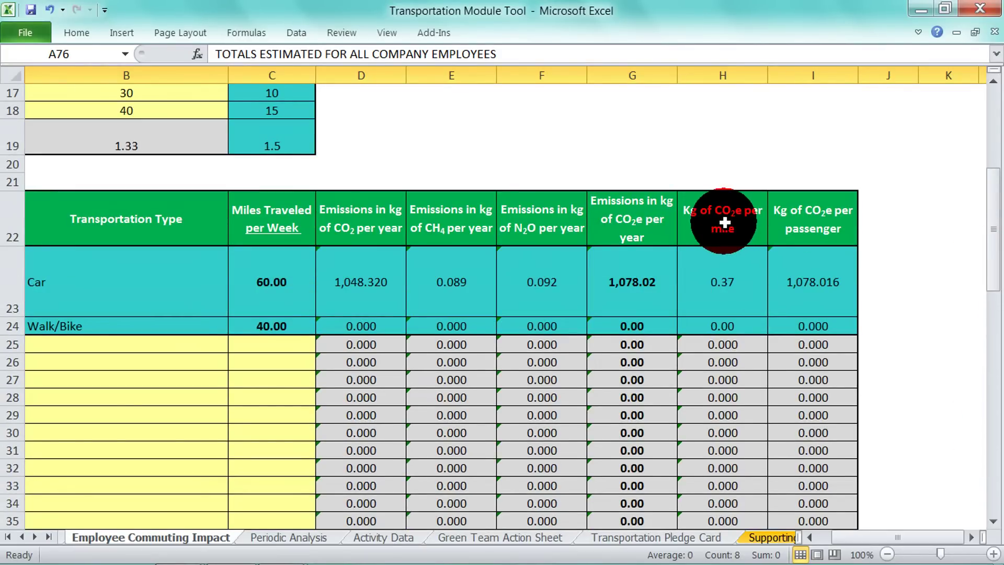
pyautogui.click(821, 217)
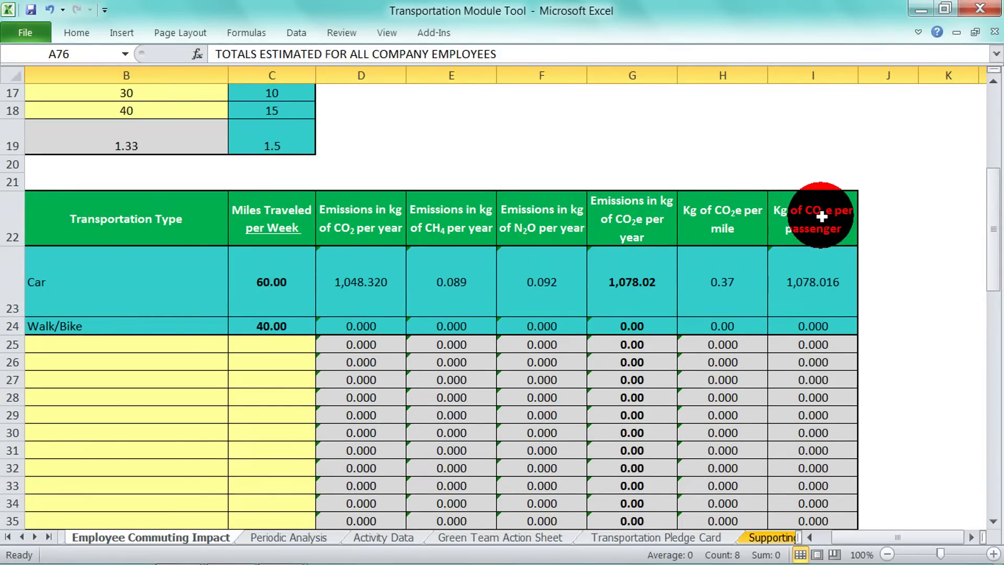
# - Find the commuting ratios in the totals and select the entire row of totals estimated for all company employees
pyautogui.moveTo(993, 199); pyautogui.dragTo(996, 437)
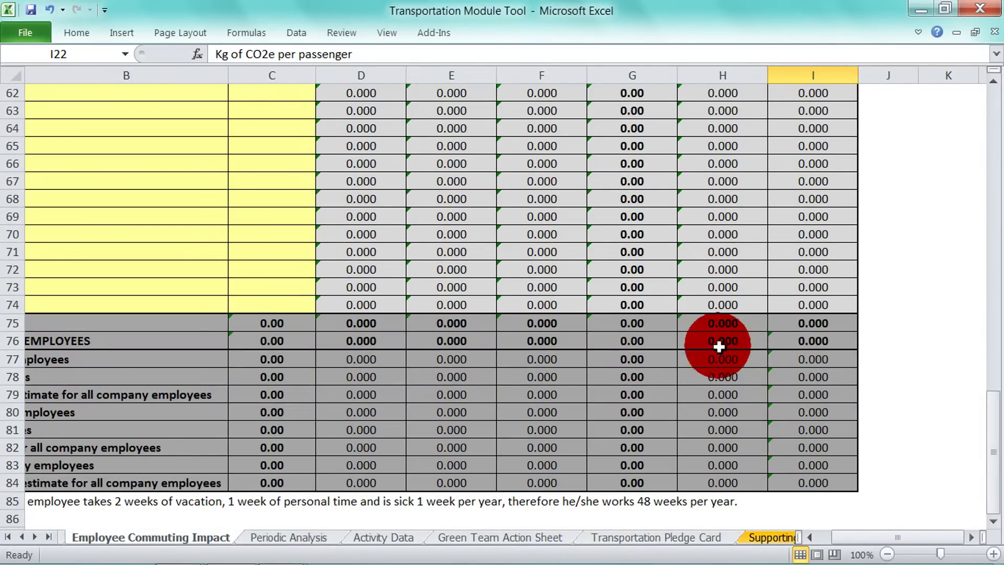
pyautogui.moveTo(833, 537); pyautogui.dragTo(821, 539)
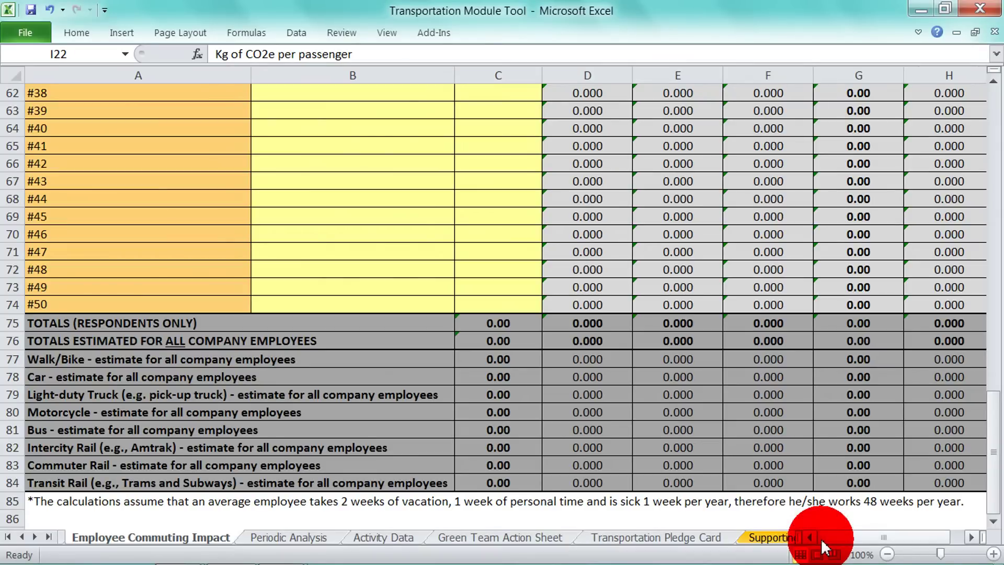
pyautogui.click(9, 341)
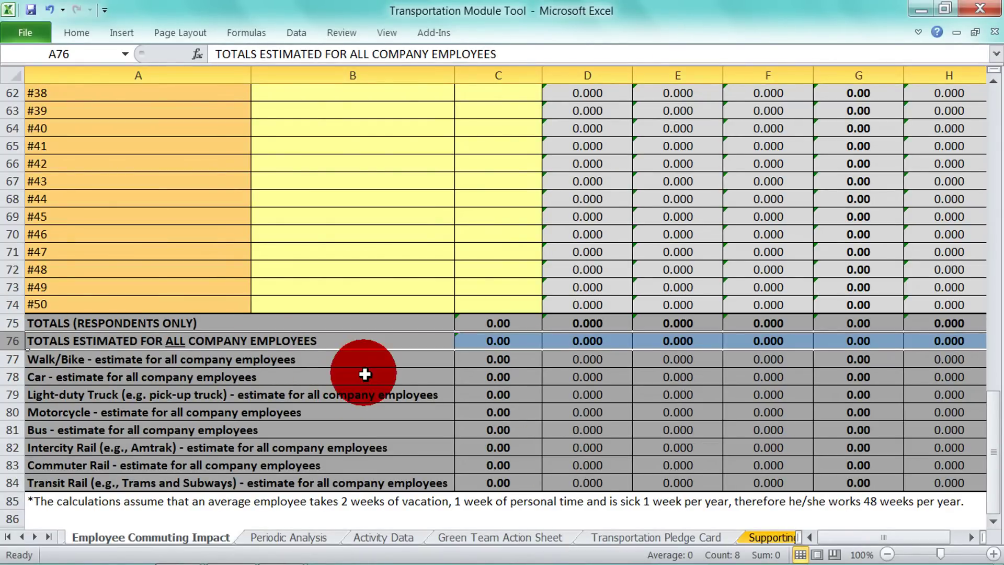
# - Return to the Activity Data sheet and examine the charts below its tables, including kg of CO2e per passenger, before going back to its beginning
pyautogui.click(369, 538)
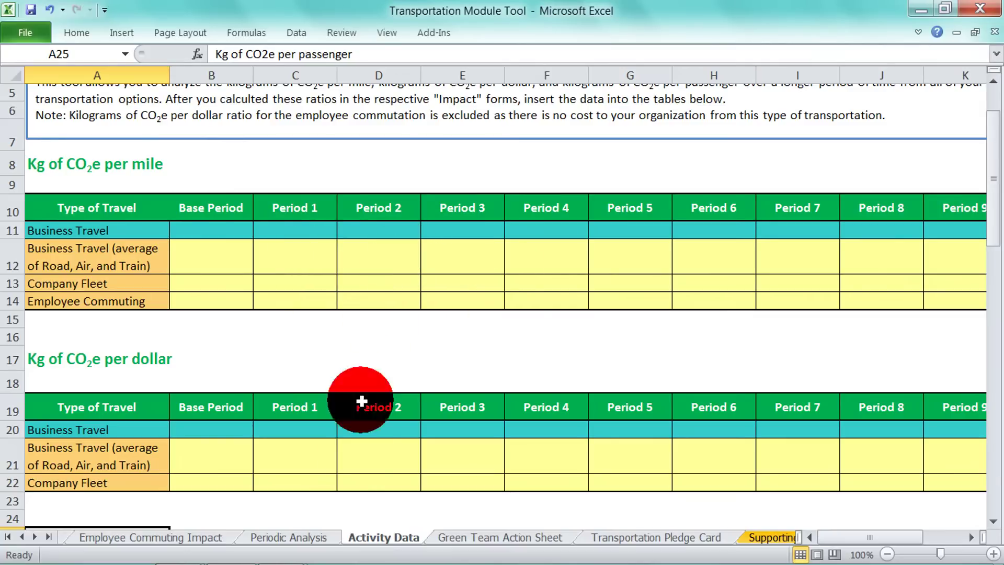
pyautogui.moveTo(992, 209); pyautogui.dragTo(995, 457)
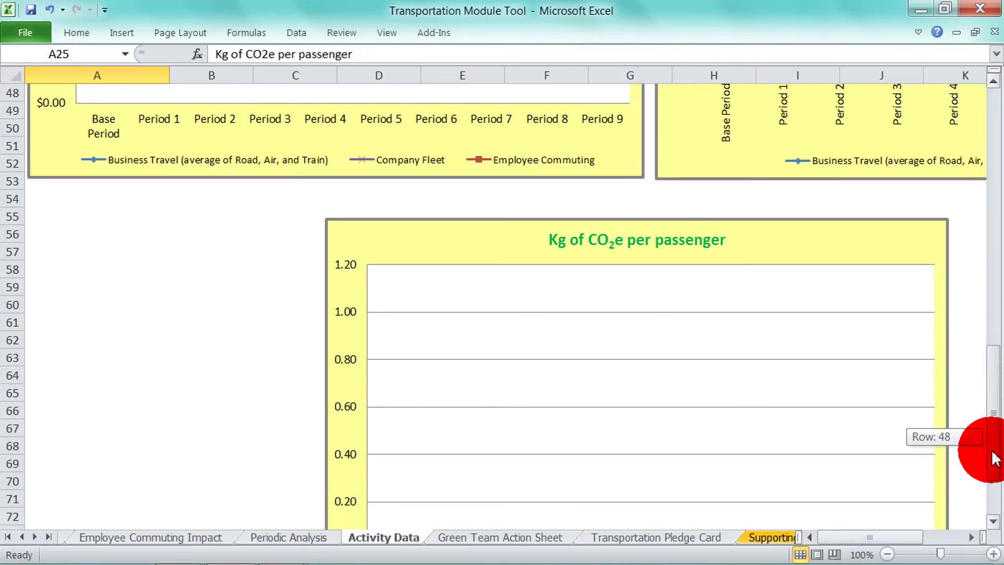
pyautogui.moveTo(993, 457); pyautogui.dragTo(999, 162)
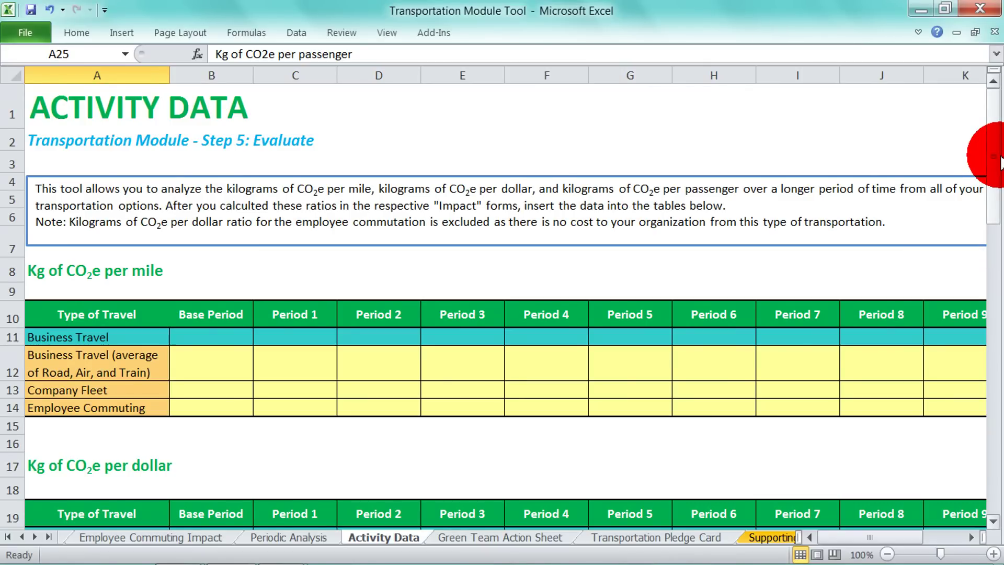